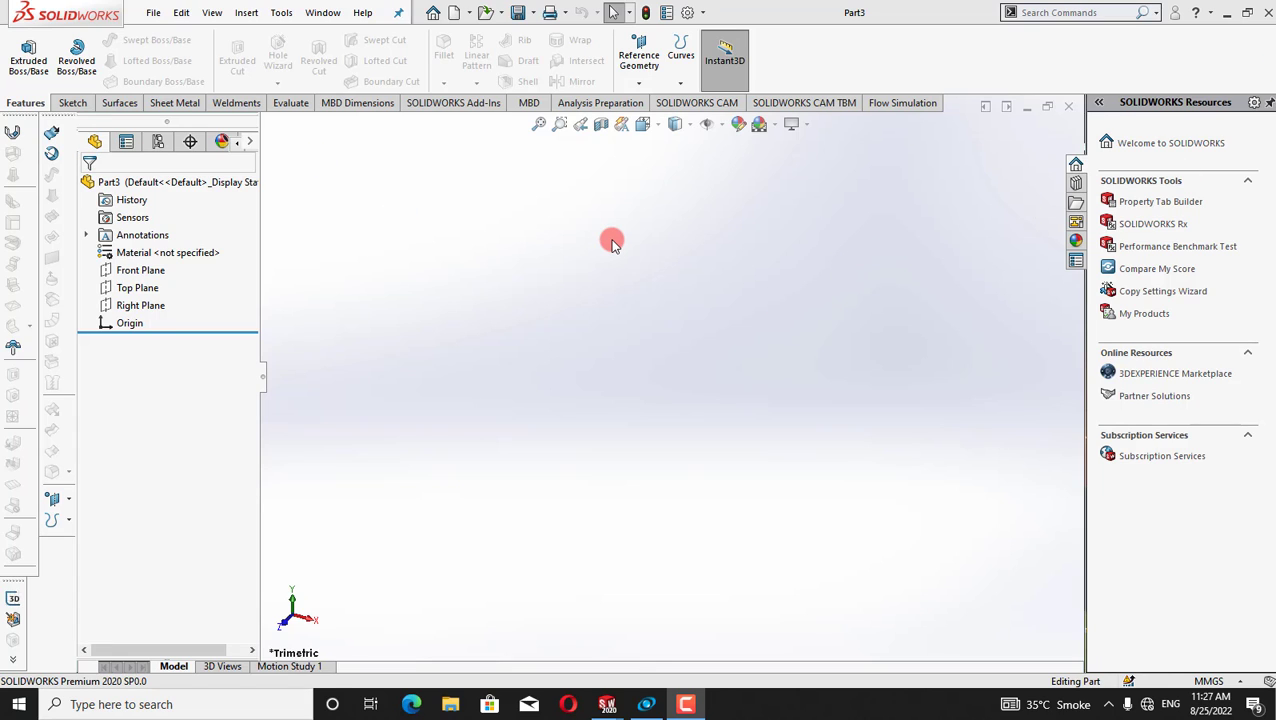
Start a Front Plane sketch and draw a circle centred on the origin
{"action": "right_click", "coordinate": [140, 270]}
{"action": "left_click", "coordinate": [146, 250]}
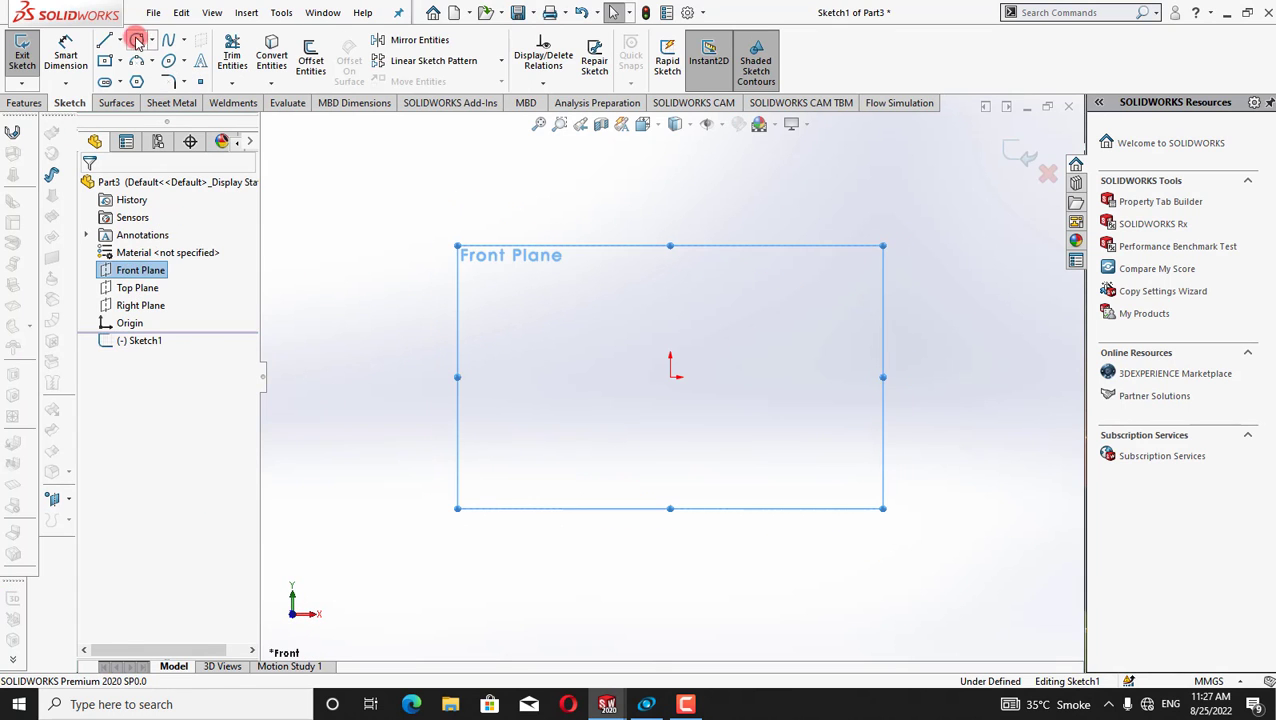
{"action": "left_click", "coordinate": [135, 40]}
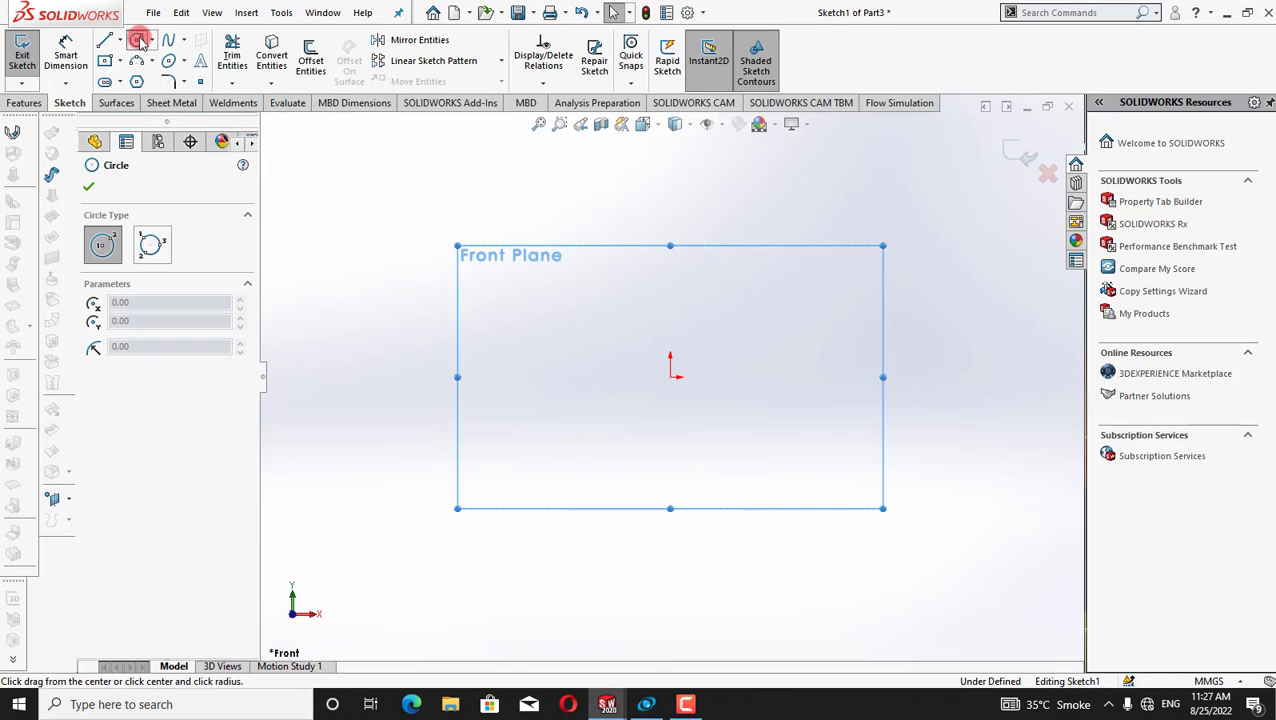
{"action": "left_click", "coordinate": [670, 377]}
{"action": "left_click", "coordinate": [795, 464]}
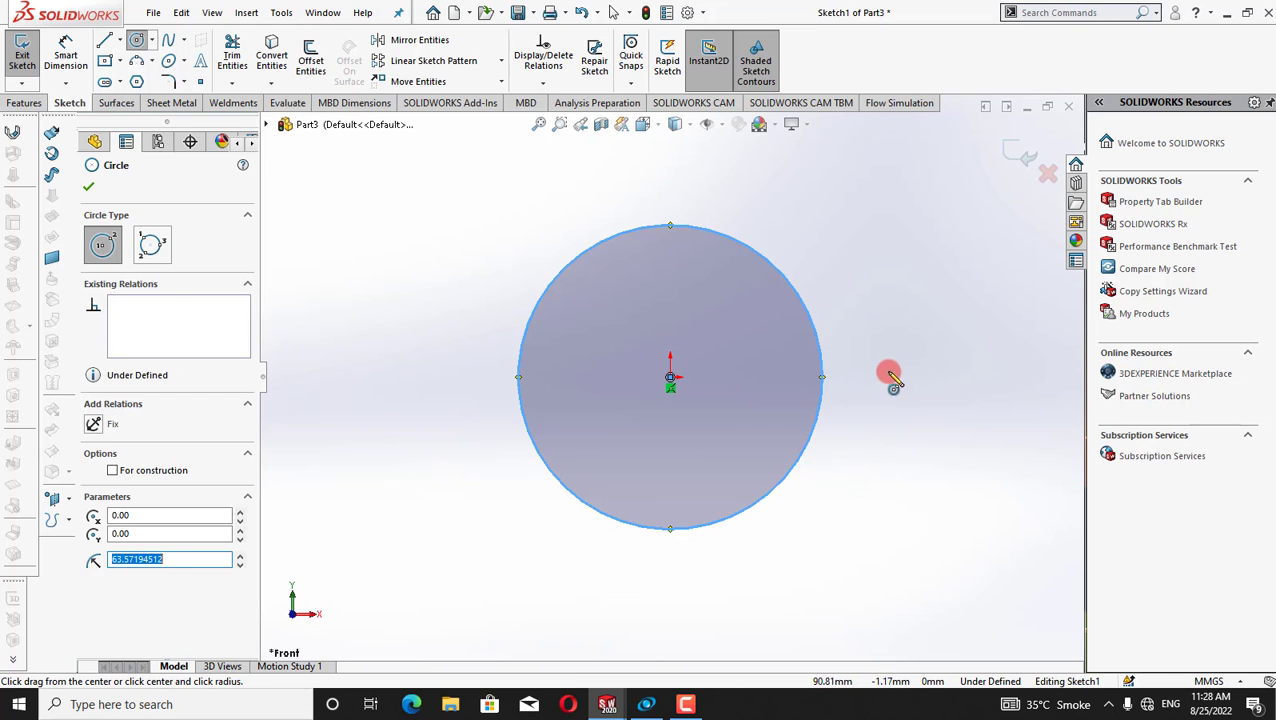
{"action": "right_click", "coordinate": [893, 370]}
{"action": "left_click", "coordinate": [925, 370]}
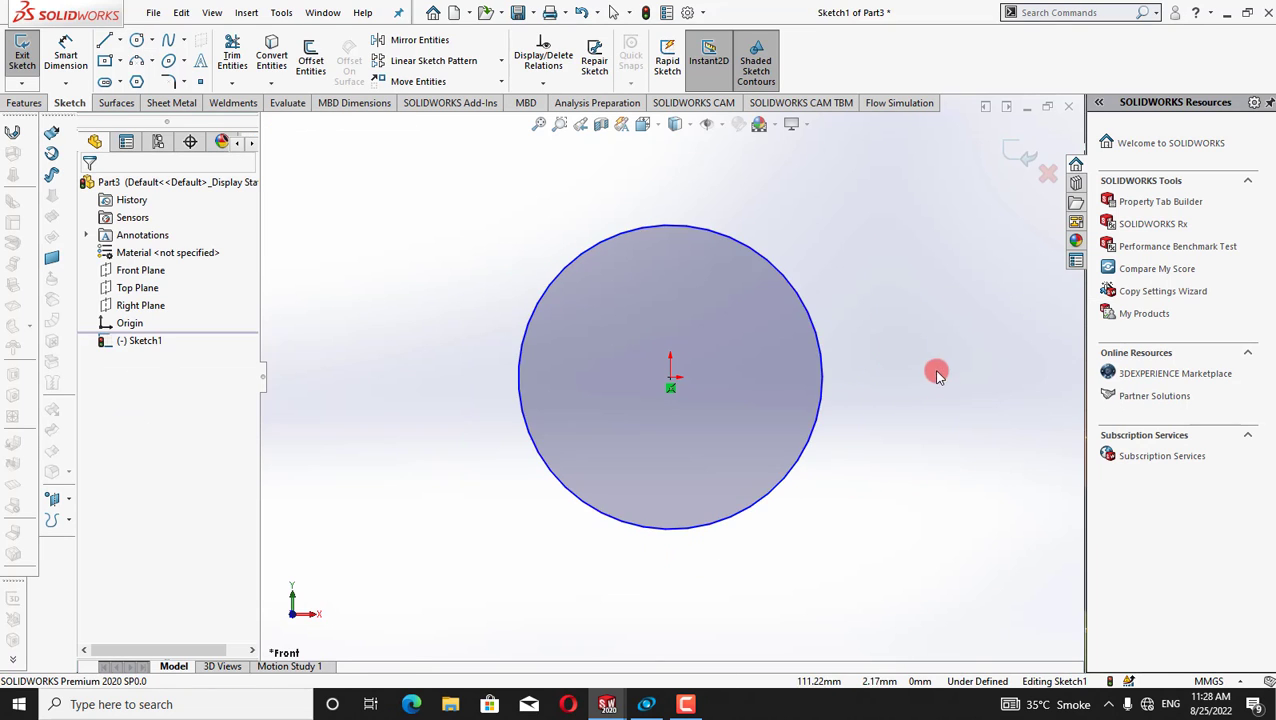
Dimension the circle's diameter as 100 mm
{"action": "left_click", "coordinate": [60, 52]}
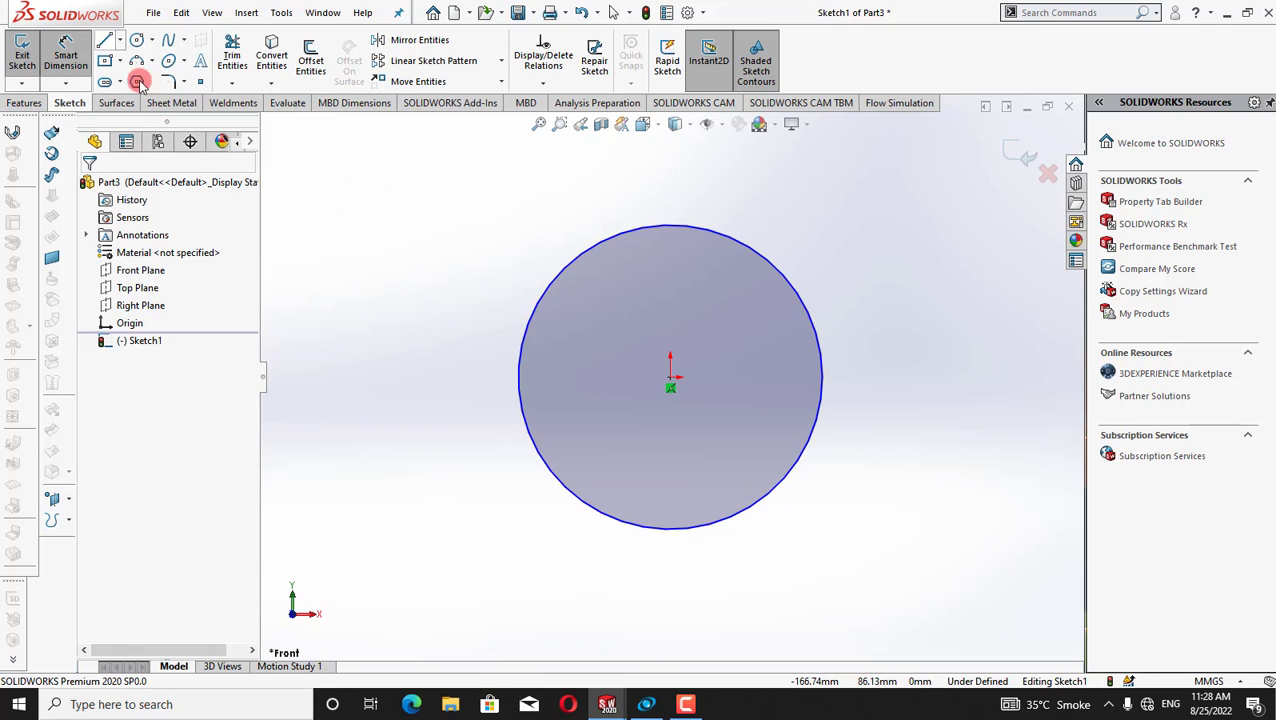
{"action": "left_click", "coordinate": [550, 292]}
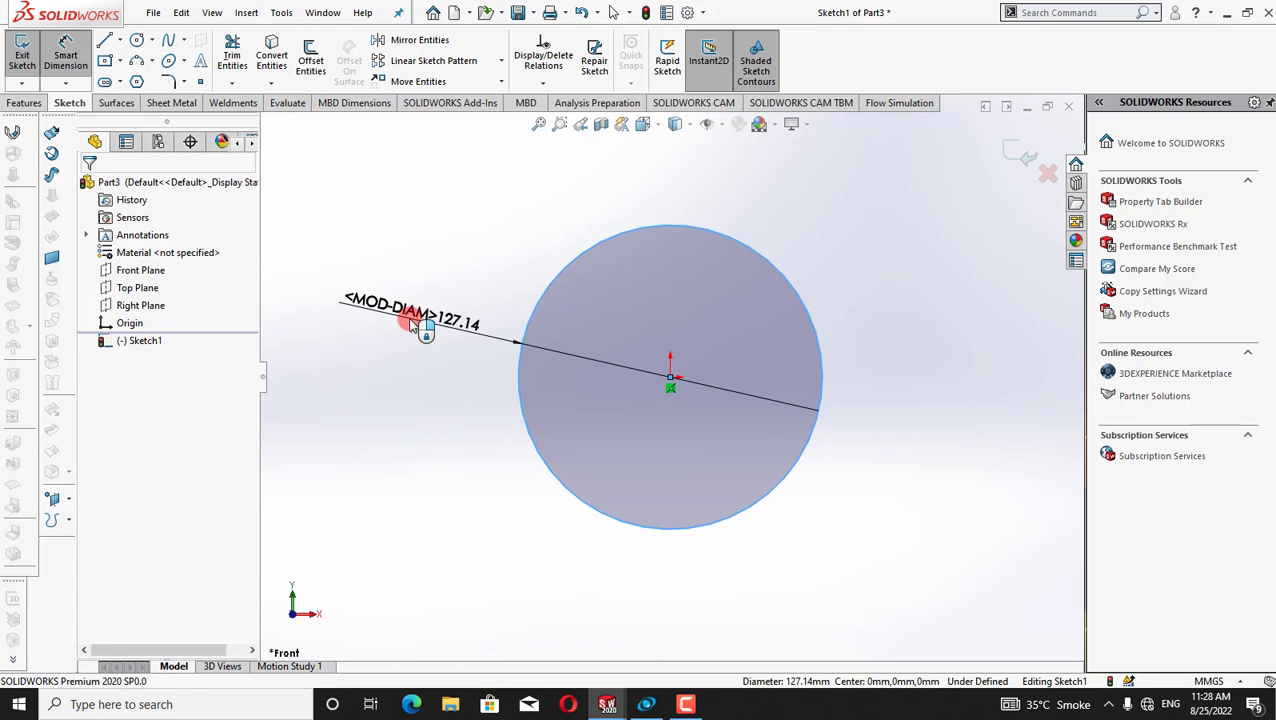
{"action": "left_click", "coordinate": [411, 322]}
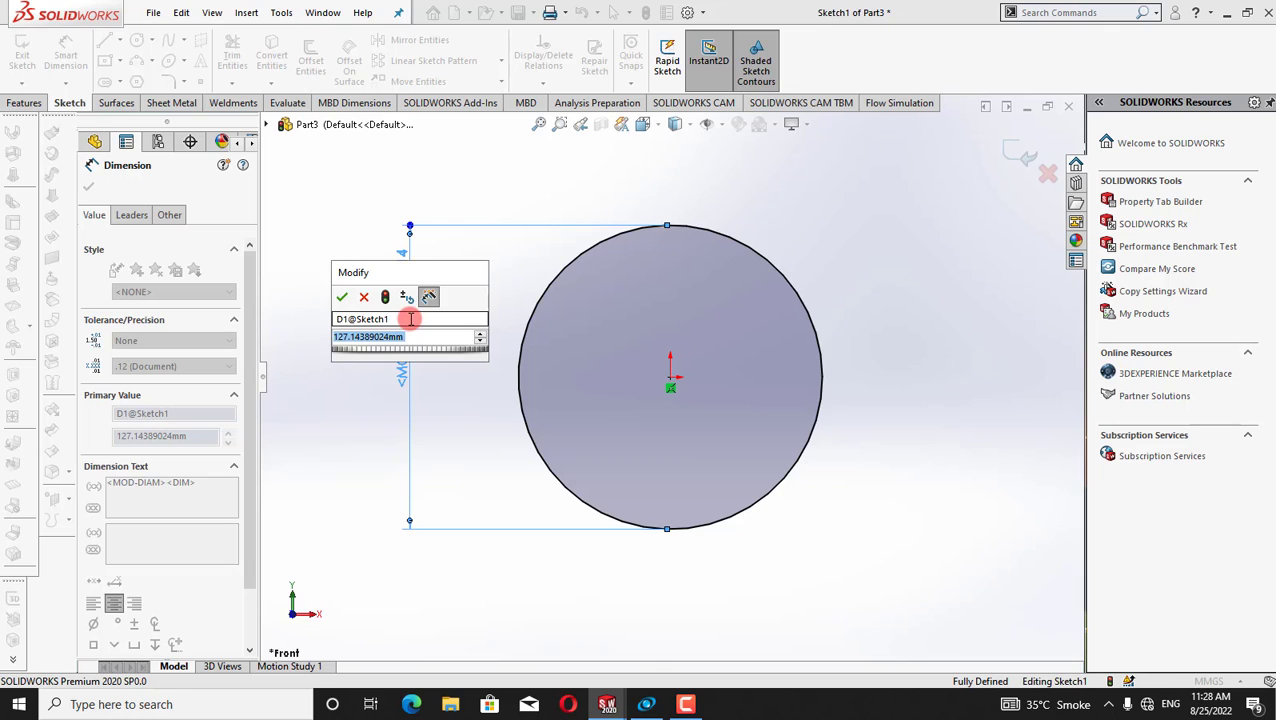
{"action": "type", "text": "="}
{"action": "type", "text": "100"}
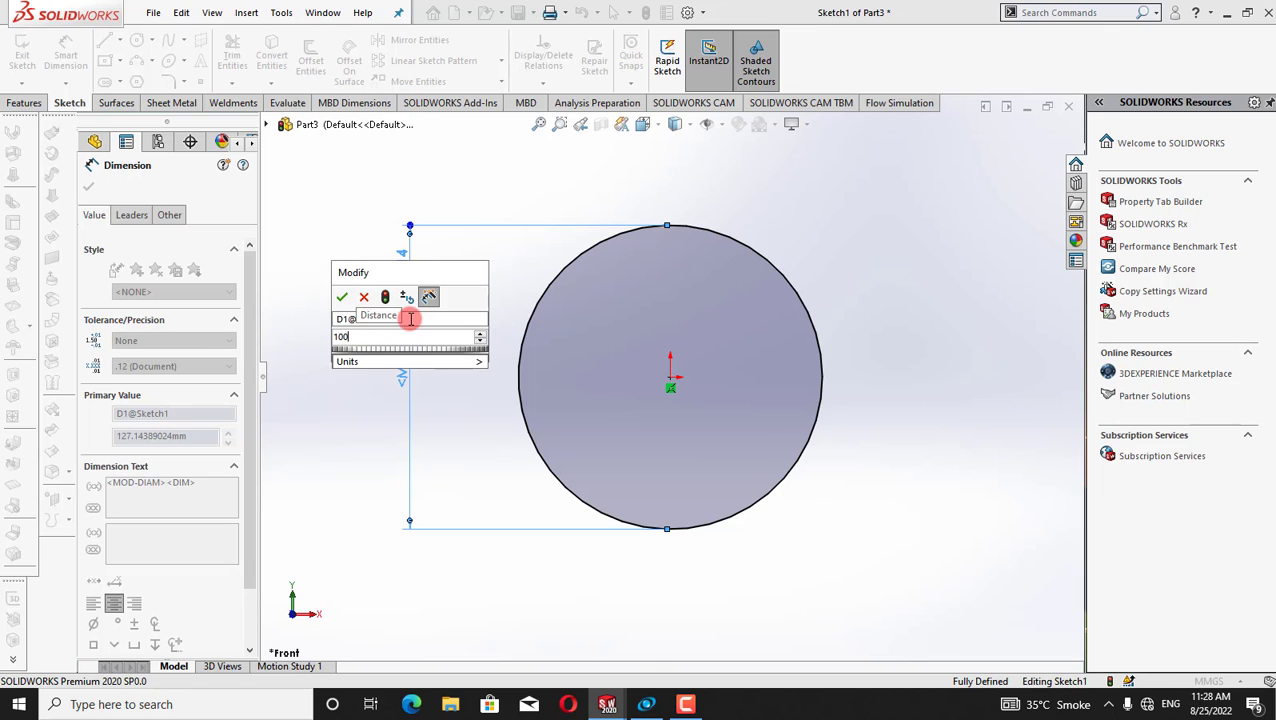
{"action": "key", "text": "Return"}
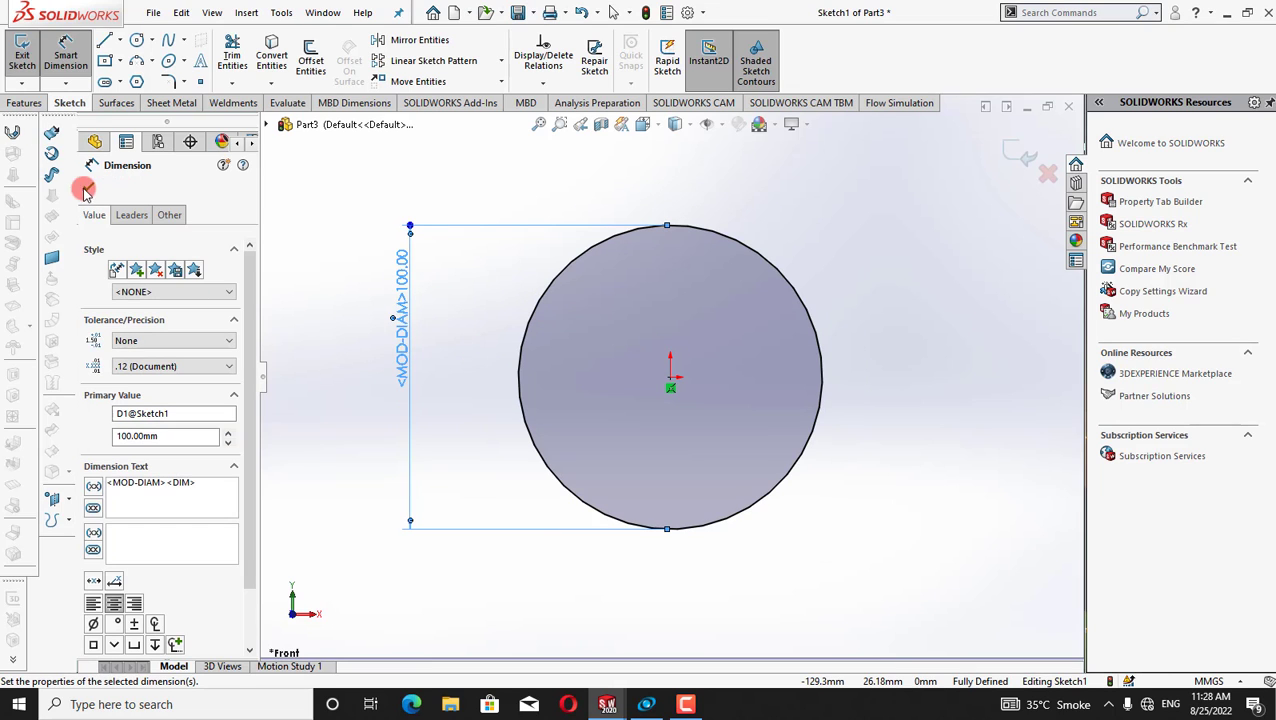
Draw a second circle centred on the origin inside the first
{"action": "left_click", "coordinate": [86, 190]}
{"action": "left_click", "coordinate": [136, 40]}
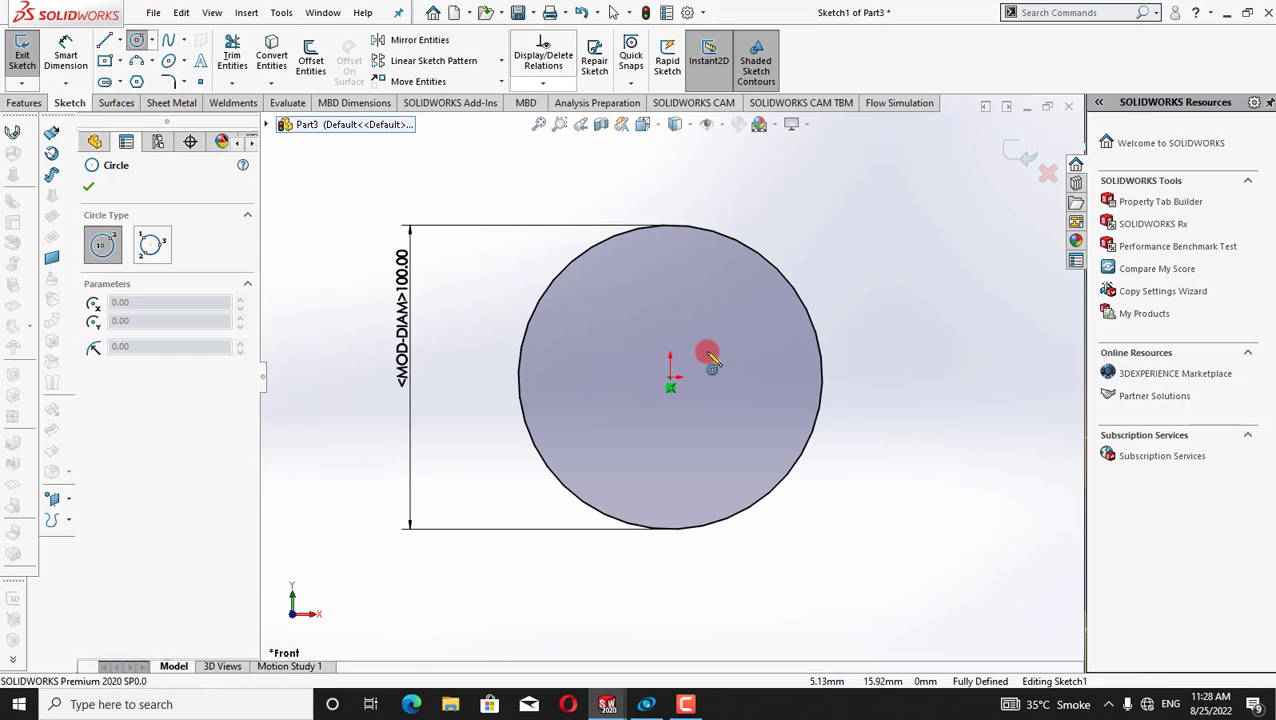
{"action": "left_click", "coordinate": [670, 378]}
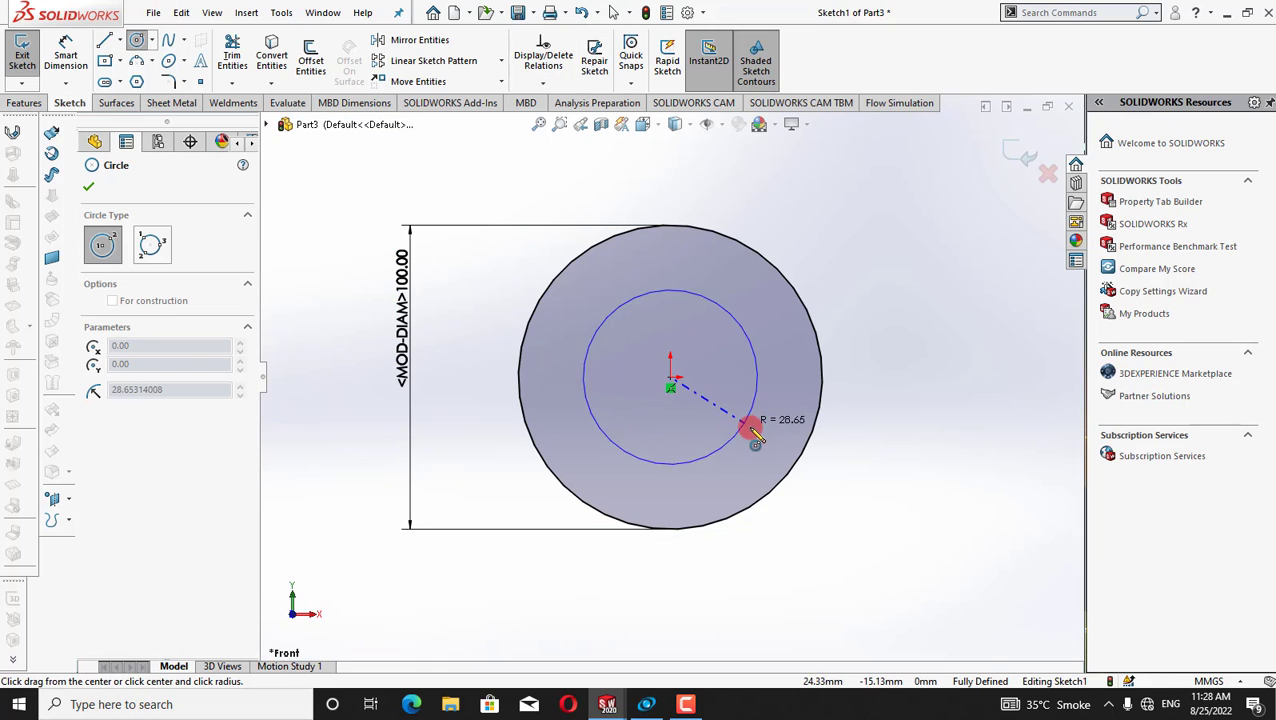
{"action": "left_click", "coordinate": [748, 431]}
{"action": "right_click", "coordinate": [862, 268]}
{"action": "left_click", "coordinate": [893, 241]}
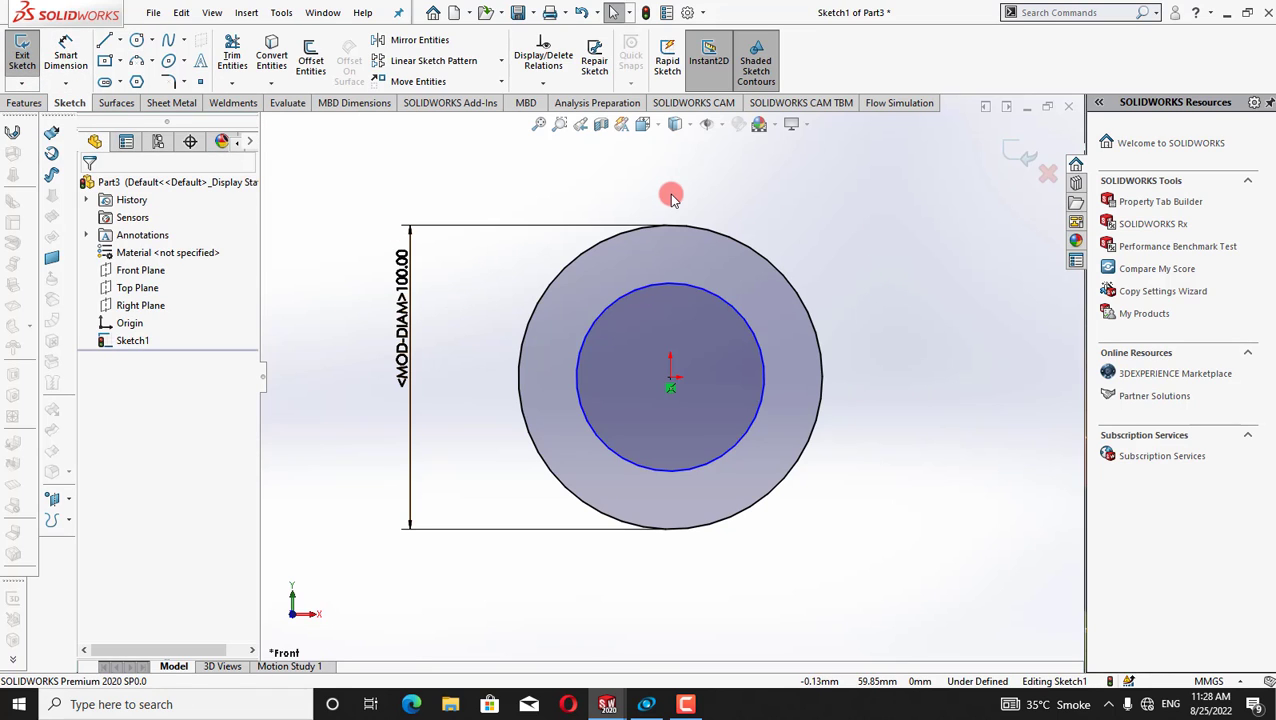
Give the inner circle a 60 mm diameter dimension
{"action": "left_click", "coordinate": [72, 52]}
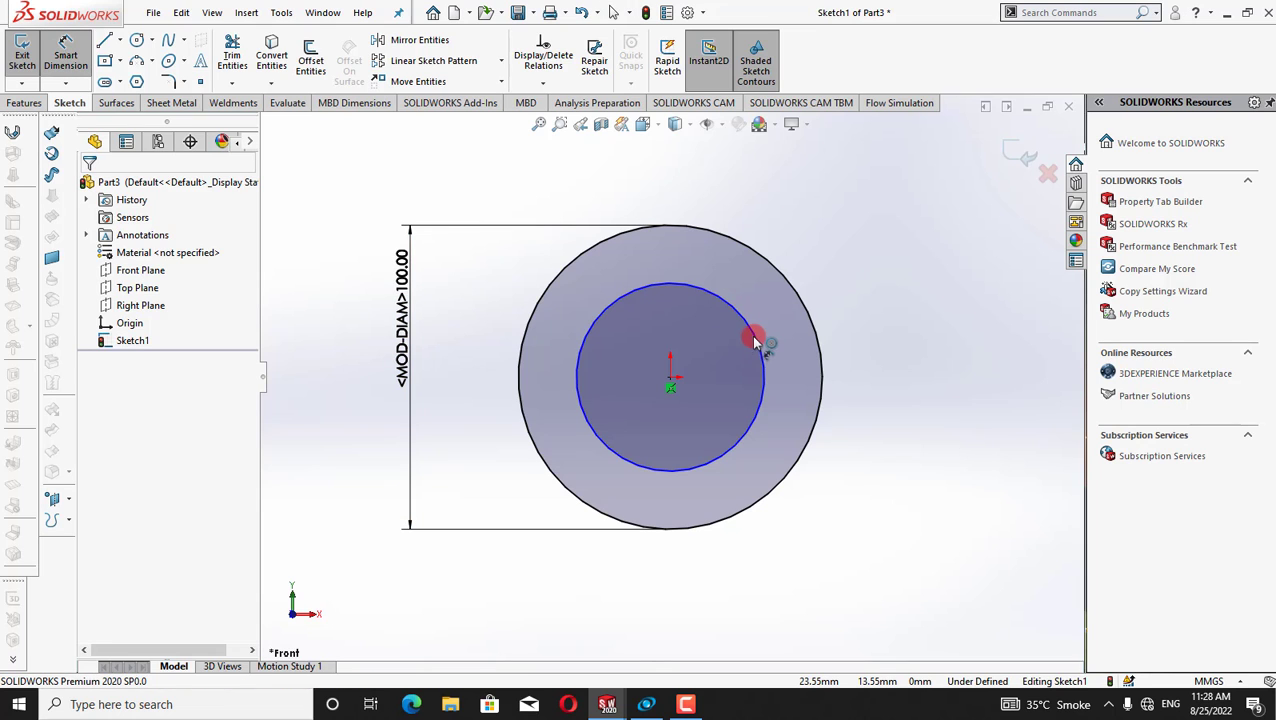
{"action": "left_click", "coordinate": [790, 342]}
{"action": "left_click", "coordinate": [950, 375]}
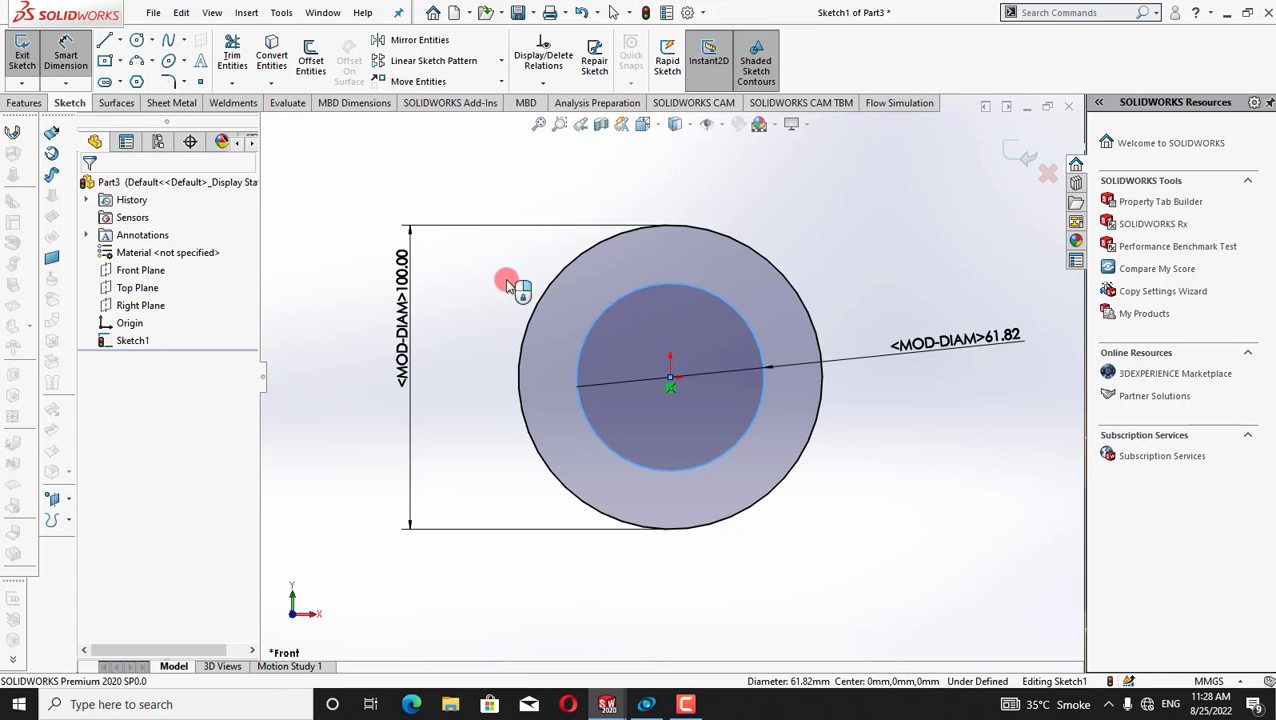
{"action": "type", "text": "="}
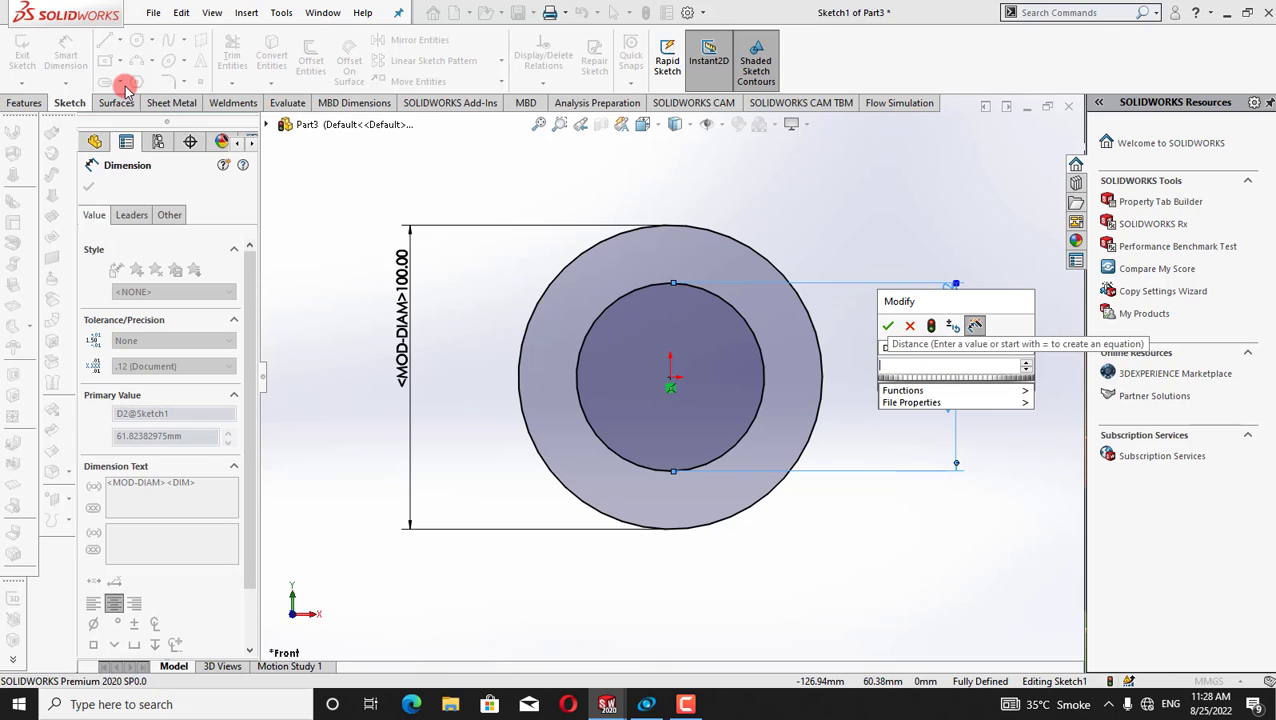
{"action": "type", "text": "60"}
{"action": "key", "text": "Return"}
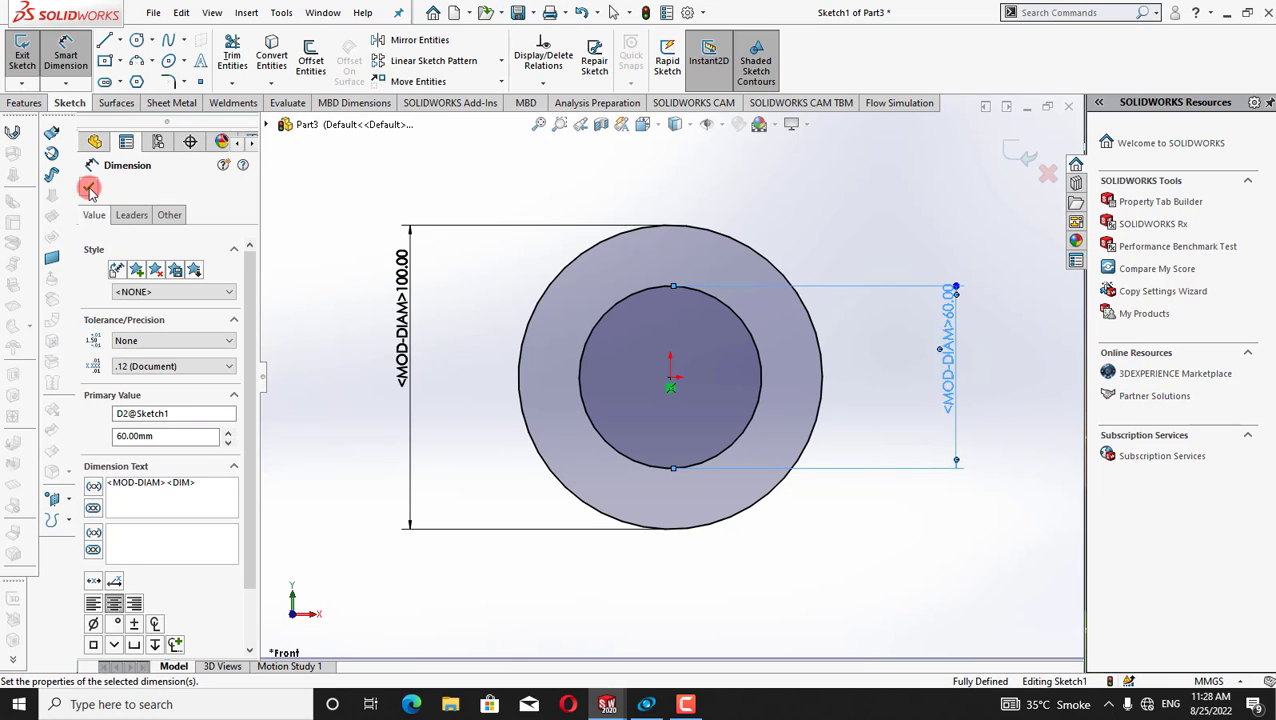
{"action": "left_click", "coordinate": [88, 187]}
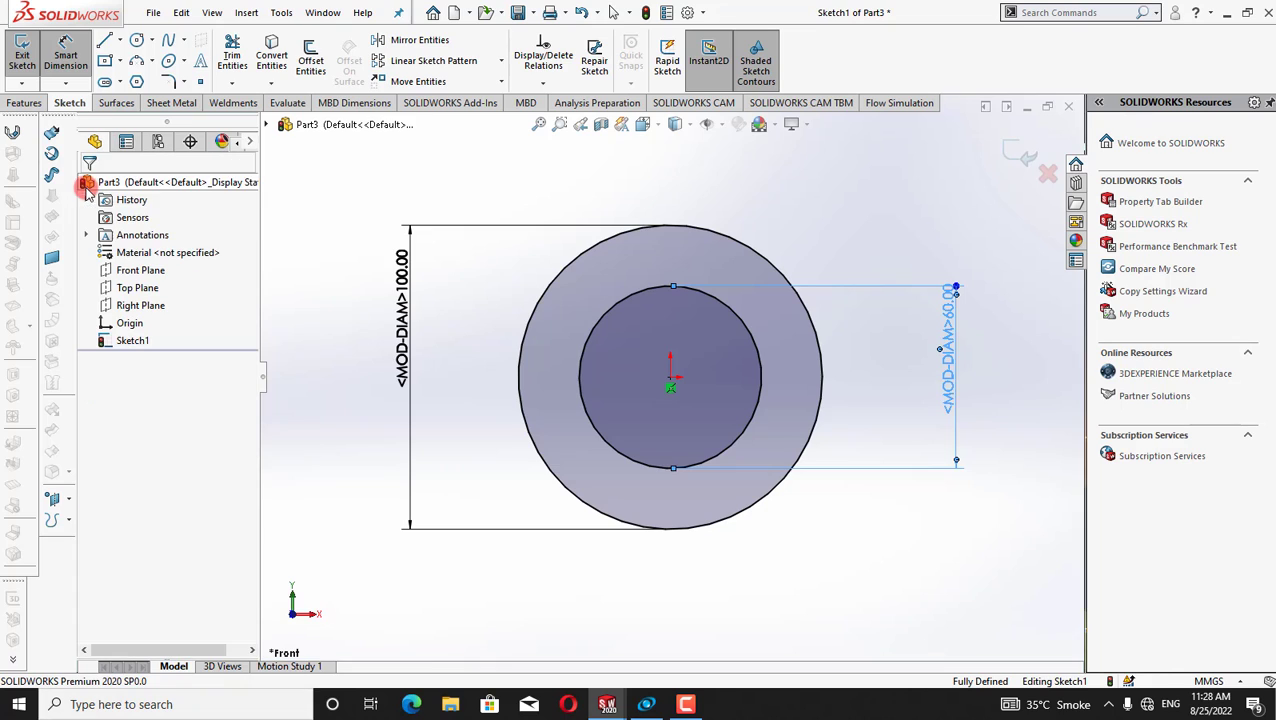
Extrude the two-circle sketch 20 mm into a solid ring
{"action": "left_click", "coordinate": [20, 104]}
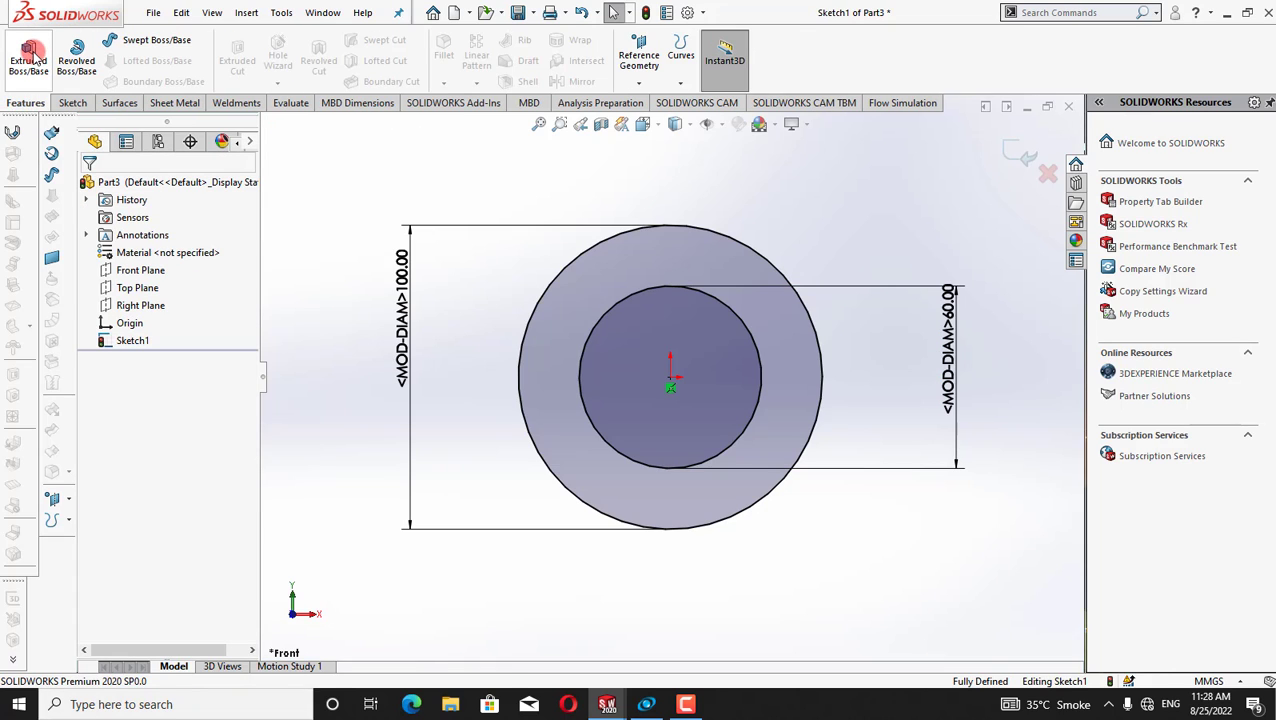
{"action": "left_click", "coordinate": [31, 55]}
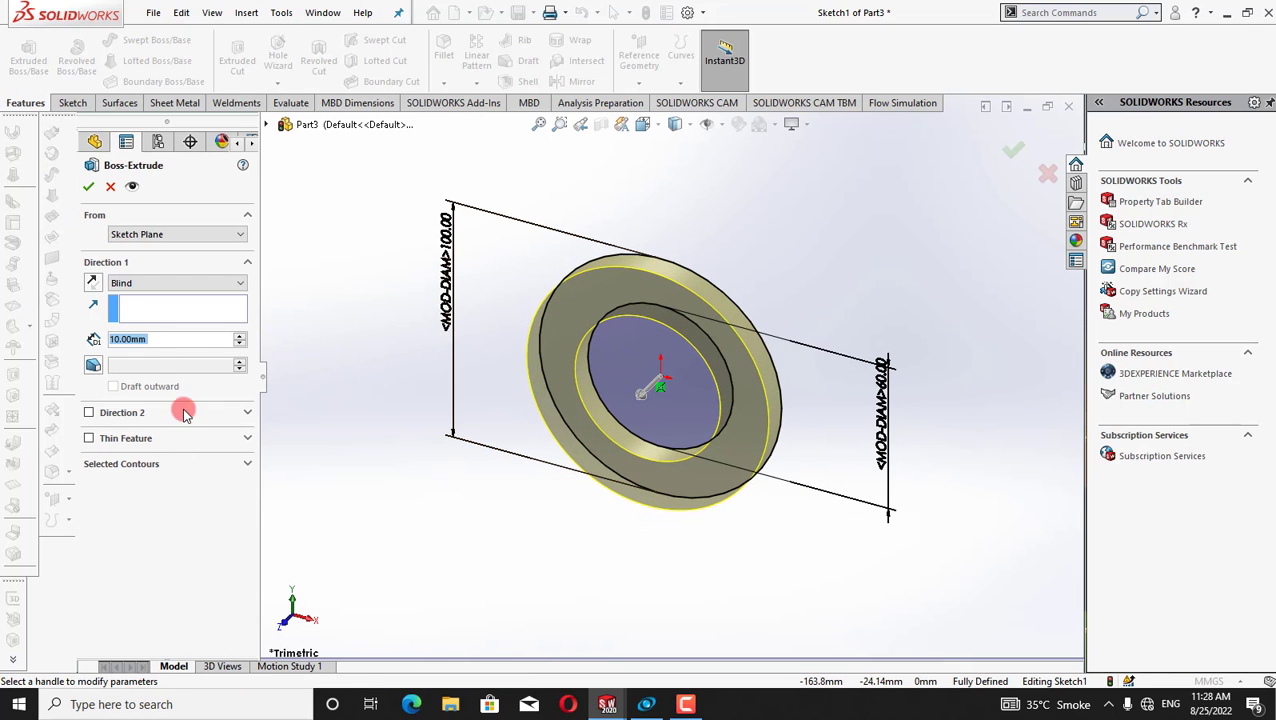
{"action": "left_click", "coordinate": [241, 336]}
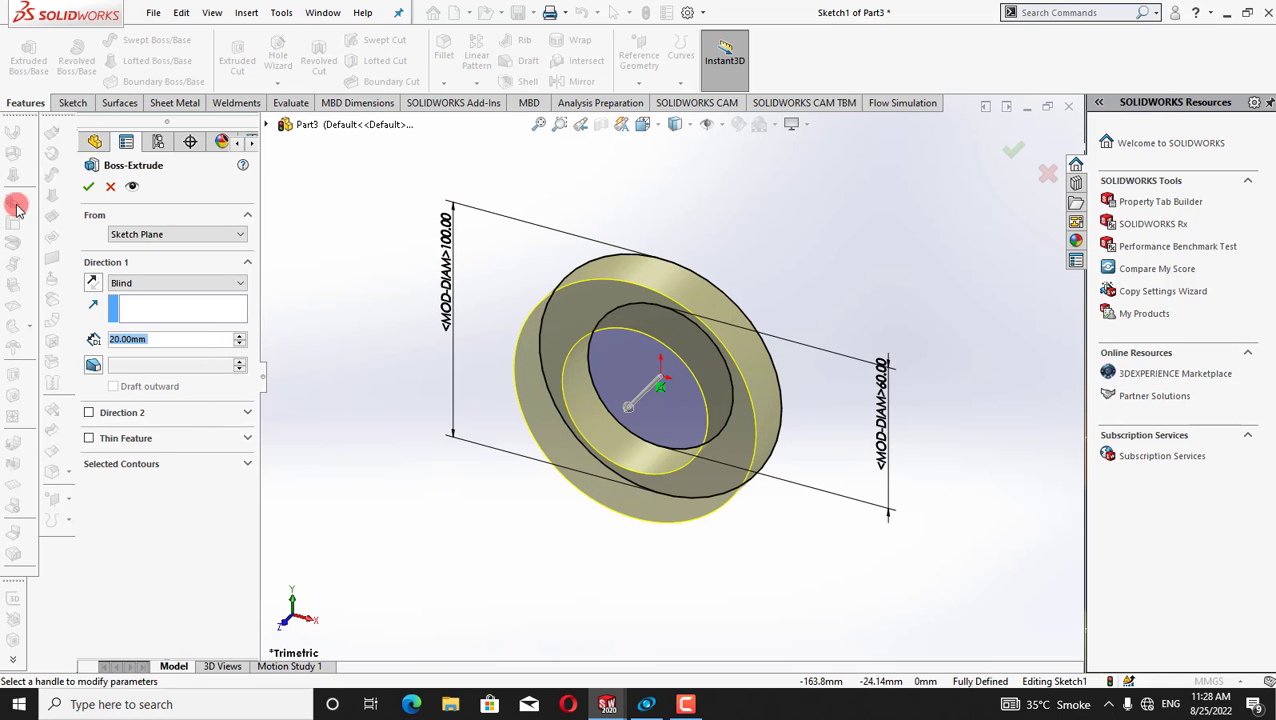
{"action": "left_click", "coordinate": [87, 190]}
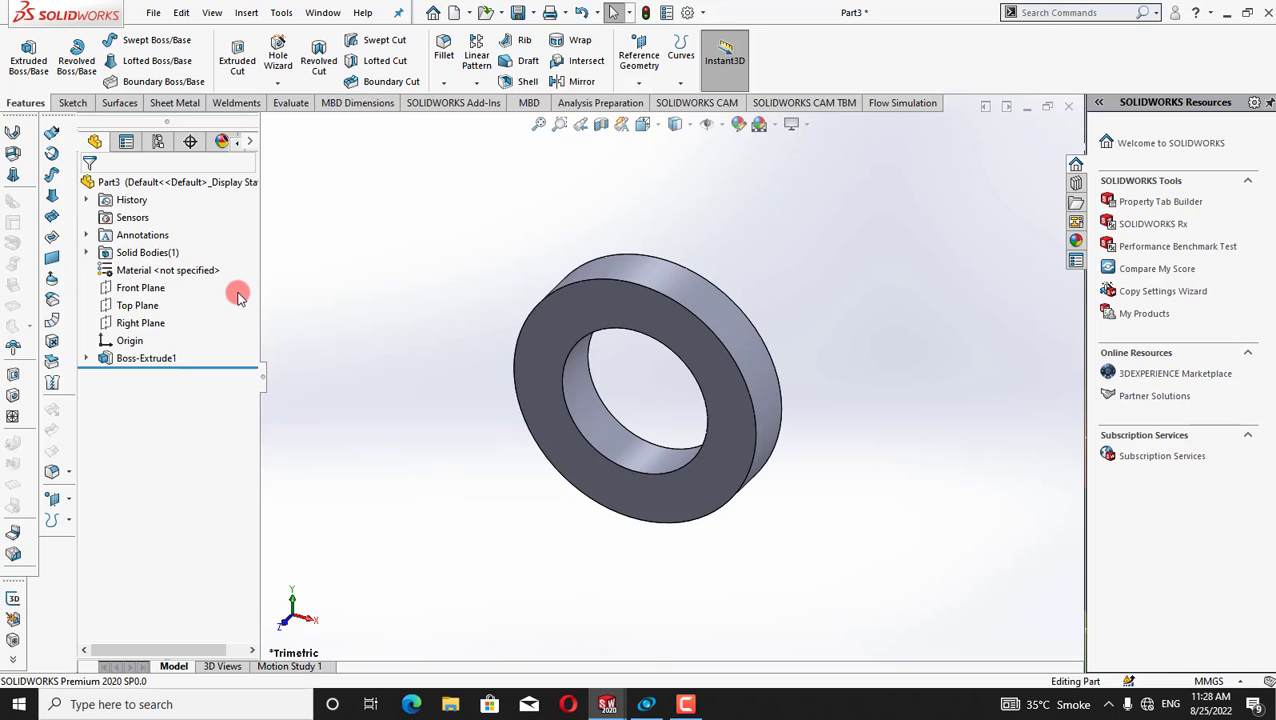
Rotate the ring, then set the view normal to the Front Plane
{"action": "key", "text": "Left"}
{"action": "key", "text": "Left"}
{"action": "key", "text": "Left"}
{"action": "key", "text": "Left"}
{"action": "key", "text": "Right"}
{"action": "key", "text": "Right"}
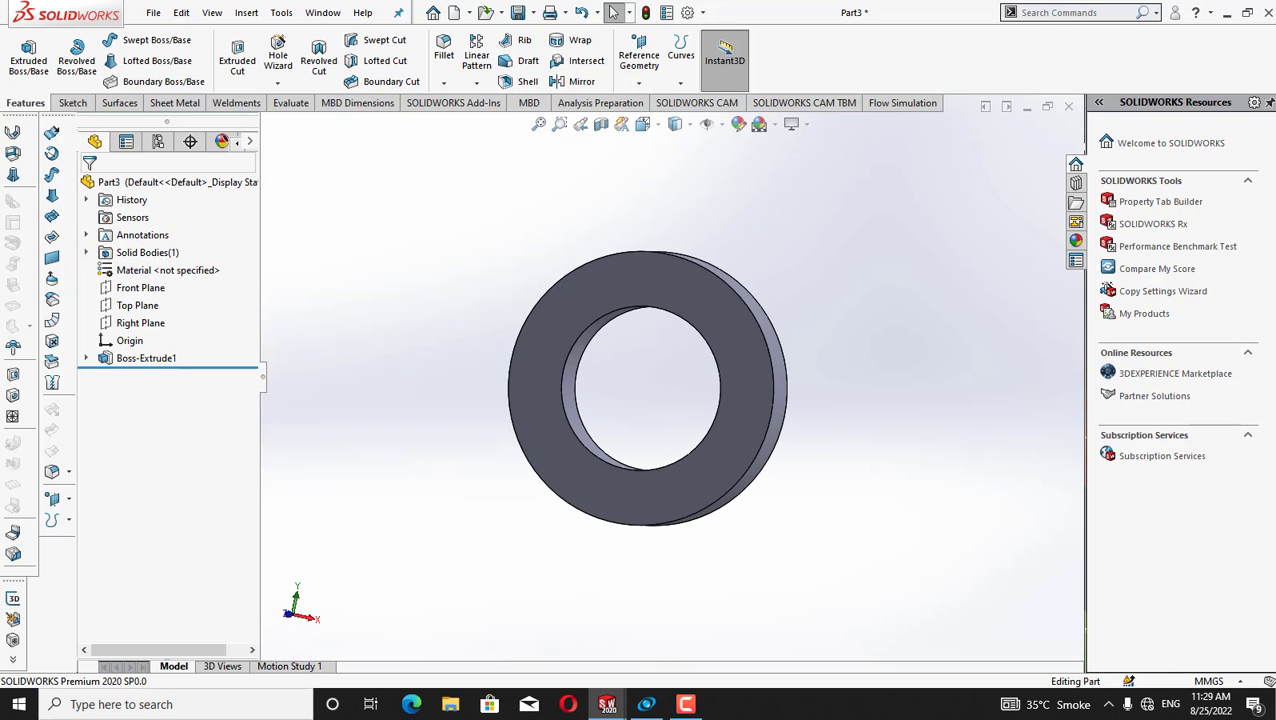
{"action": "right_click", "coordinate": [148, 289]}
{"action": "left_click", "coordinate": [191, 265]}
{"action": "left_click", "coordinate": [959, 304]}
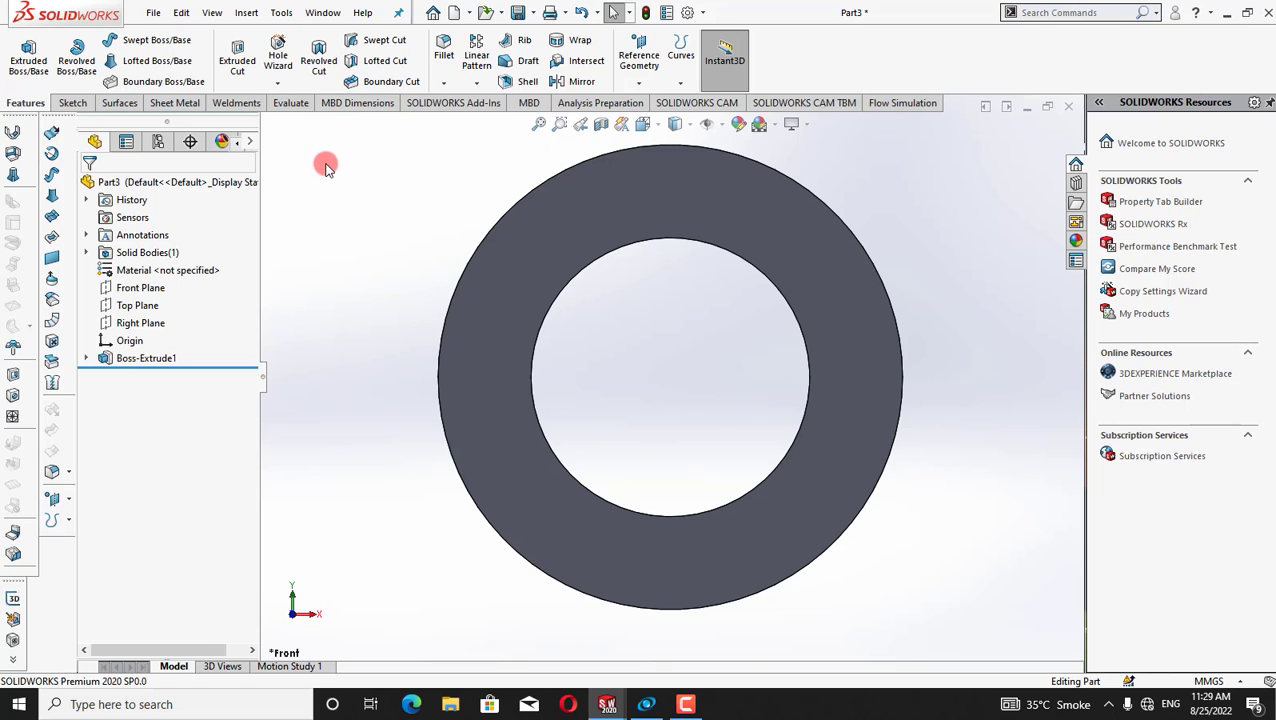
Save the part with Save As under the name 'metal ring'
{"action": "left_click", "coordinate": [153, 12]}
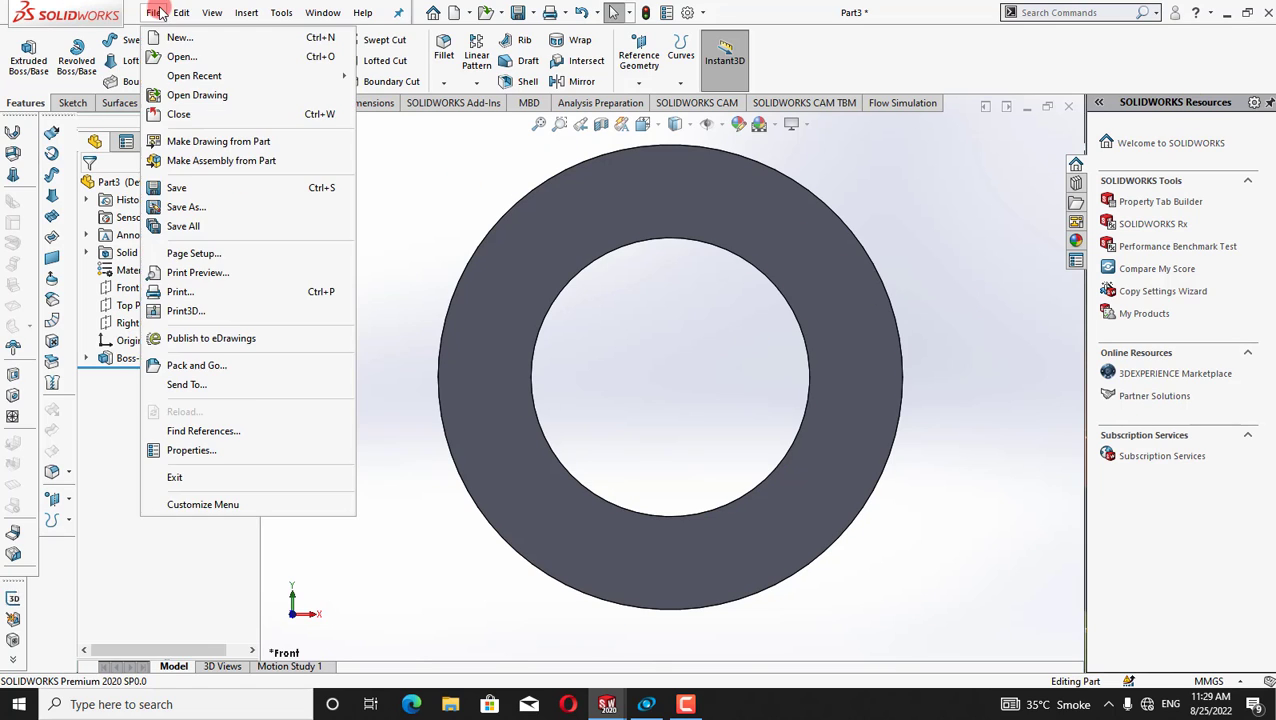
{"action": "left_click", "coordinate": [219, 192]}
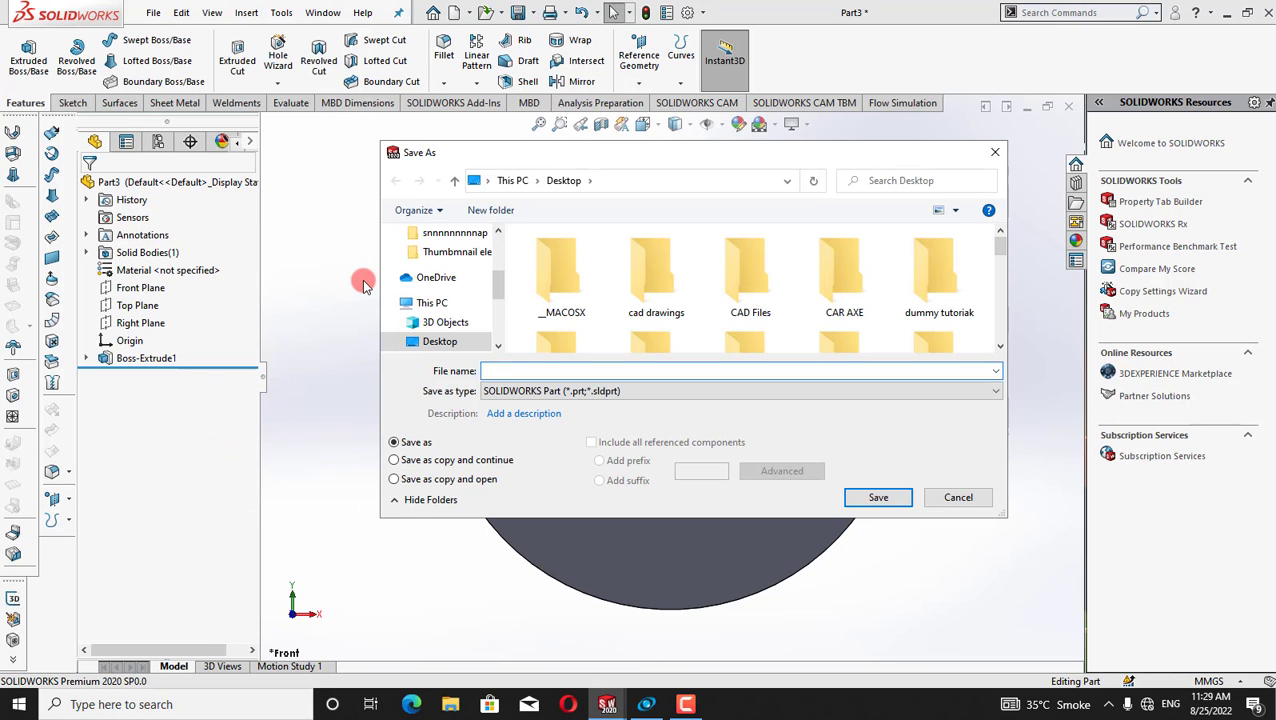
{"action": "type", "text": "metal ring"}
{"action": "key", "text": "Return"}
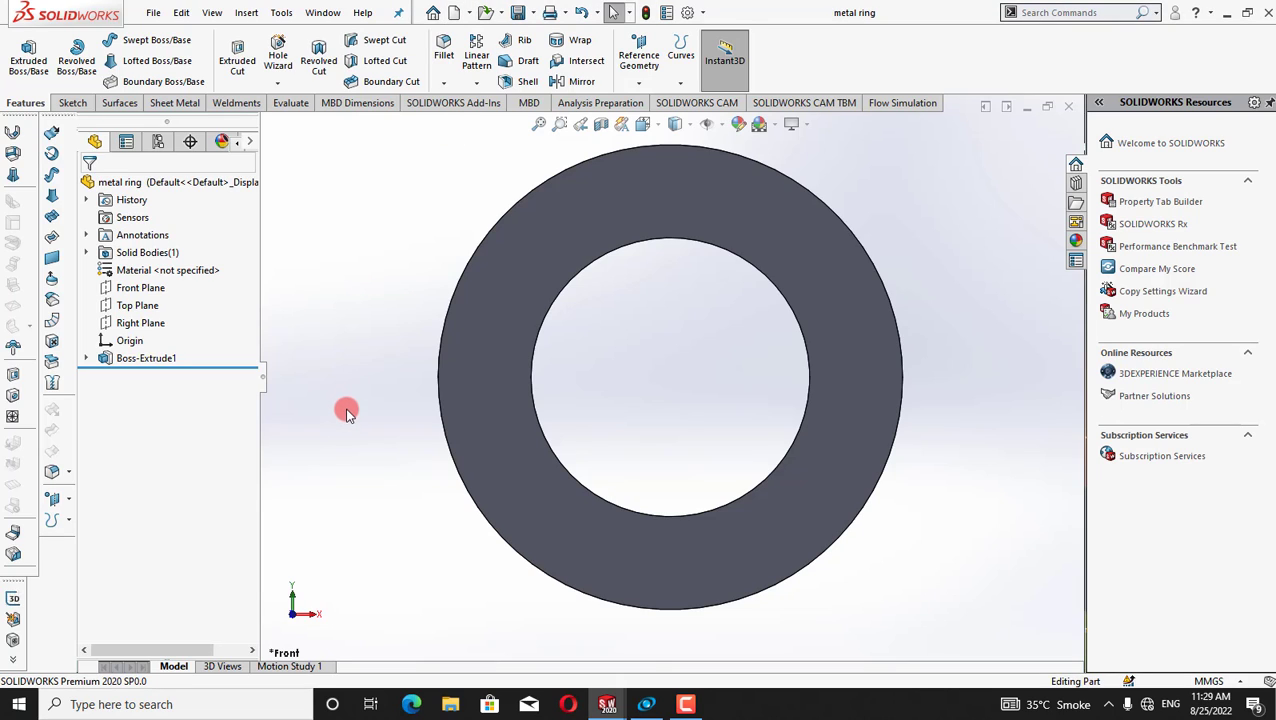
Make a drawing from the ring part on an A (ANSI) Landscape sheet
{"action": "left_click", "coordinate": [466, 16]}
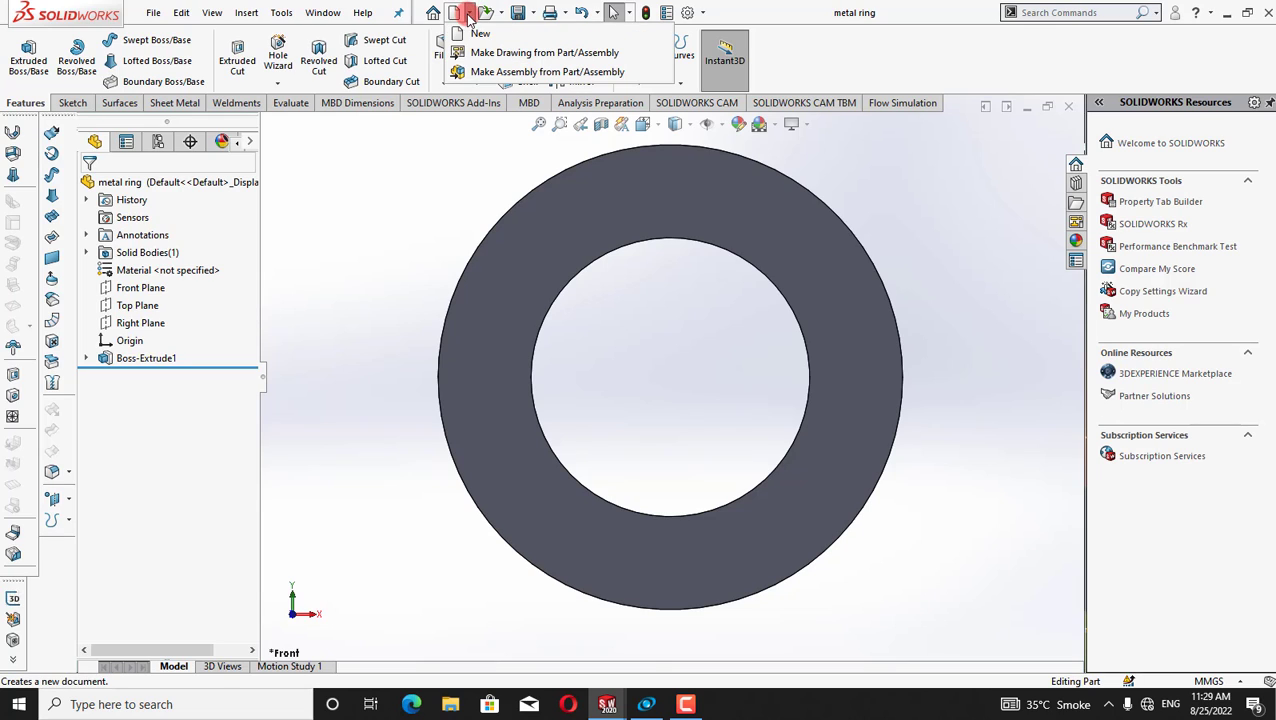
{"action": "left_click", "coordinate": [520, 57]}
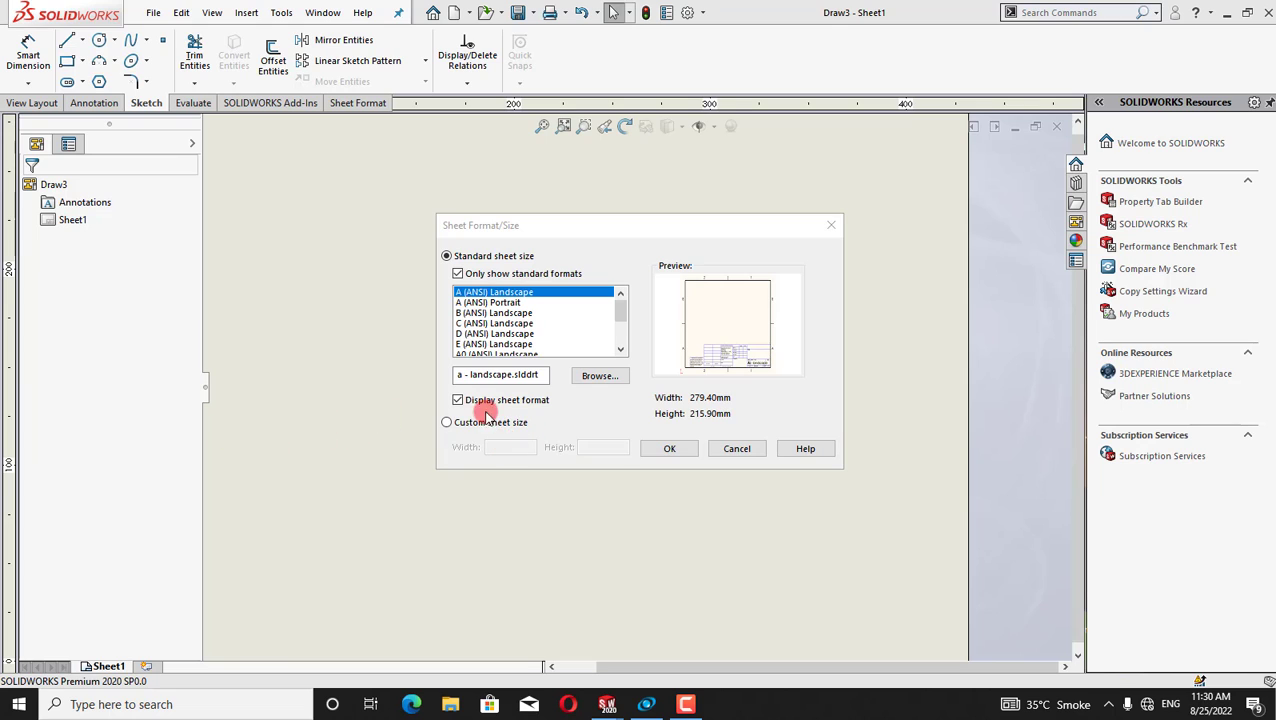
{"action": "left_click", "coordinate": [670, 449]}
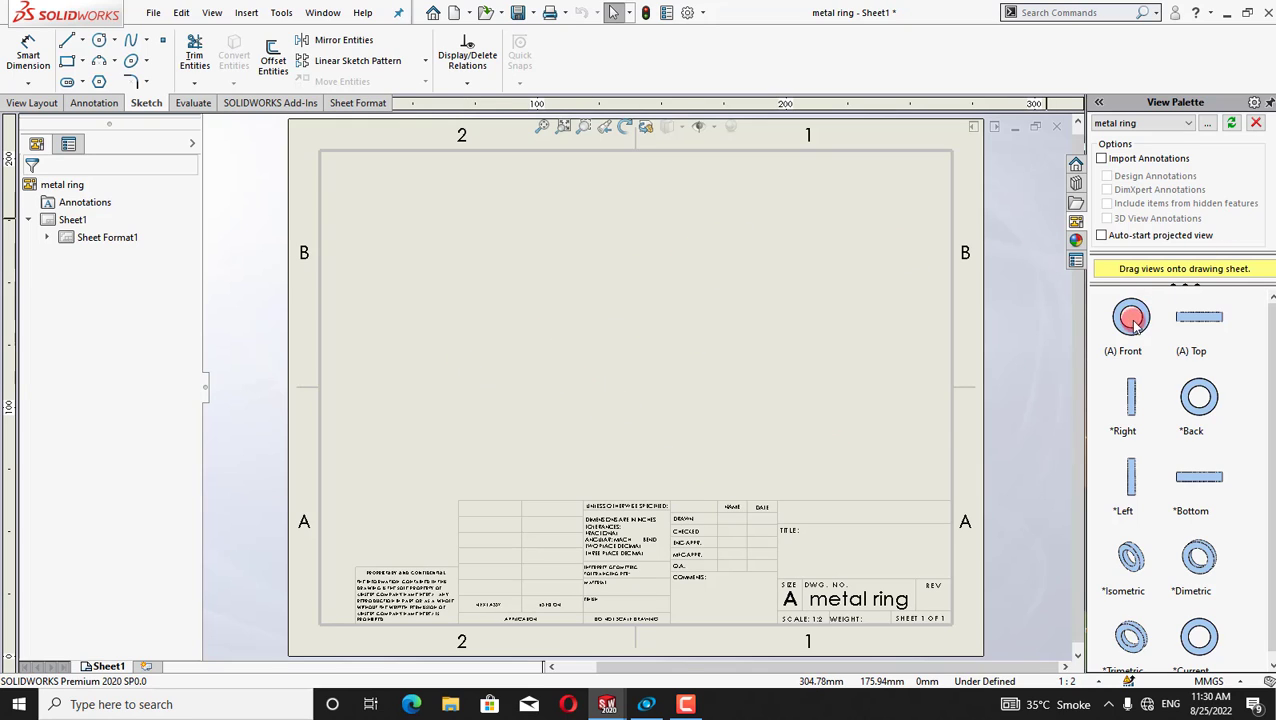
Set the sheet scale to 1:1 from the status-bar scale list
{"action": "left_click", "coordinate": [1097, 682]}
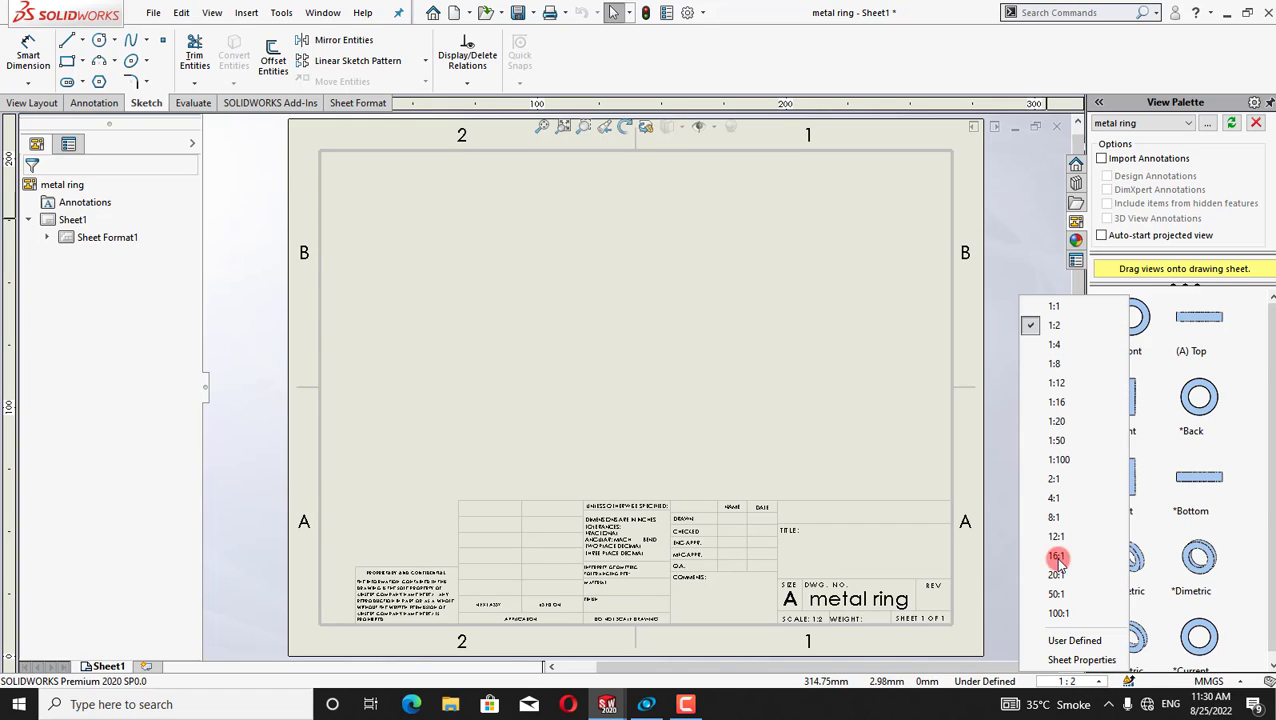
{"action": "left_click", "coordinate": [1043, 307]}
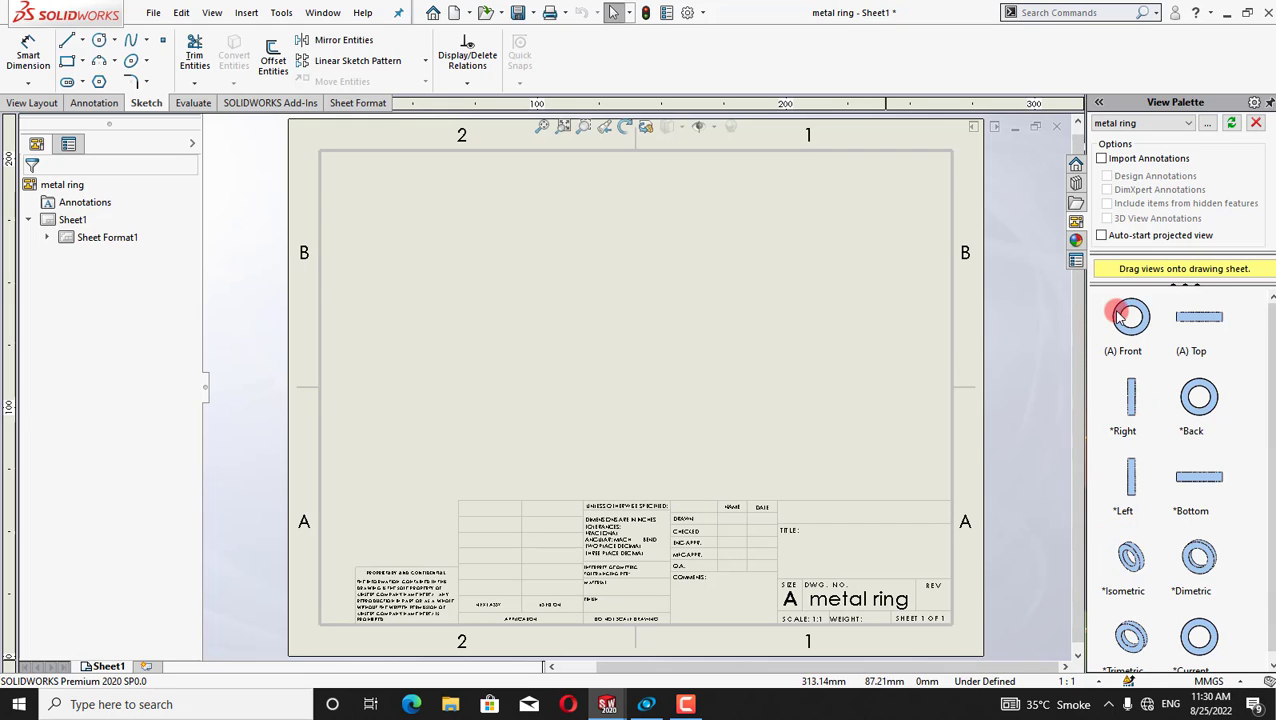
Place the (A) Front view mid-sheet and the (A) Top view to its right
{"action": "left_click_drag", "start_coordinate": [1141, 322], "coordinate": [552, 310]}
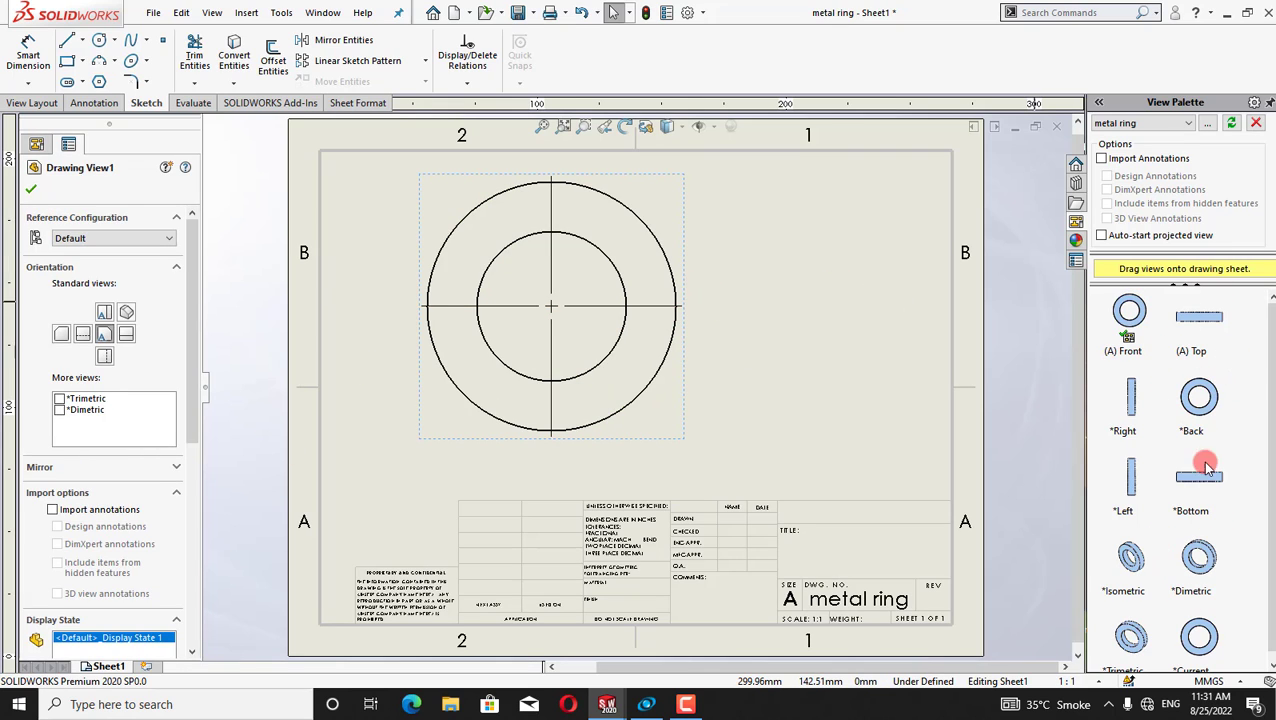
{"action": "mouse_move", "coordinate": [1205, 320]}
{"action": "left_mouse_down"}
{"action": "mouse_move", "coordinate": [788, 287]}
{"action": "mouse_move", "coordinate": [818, 309]}
{"action": "left_mouse_up"}
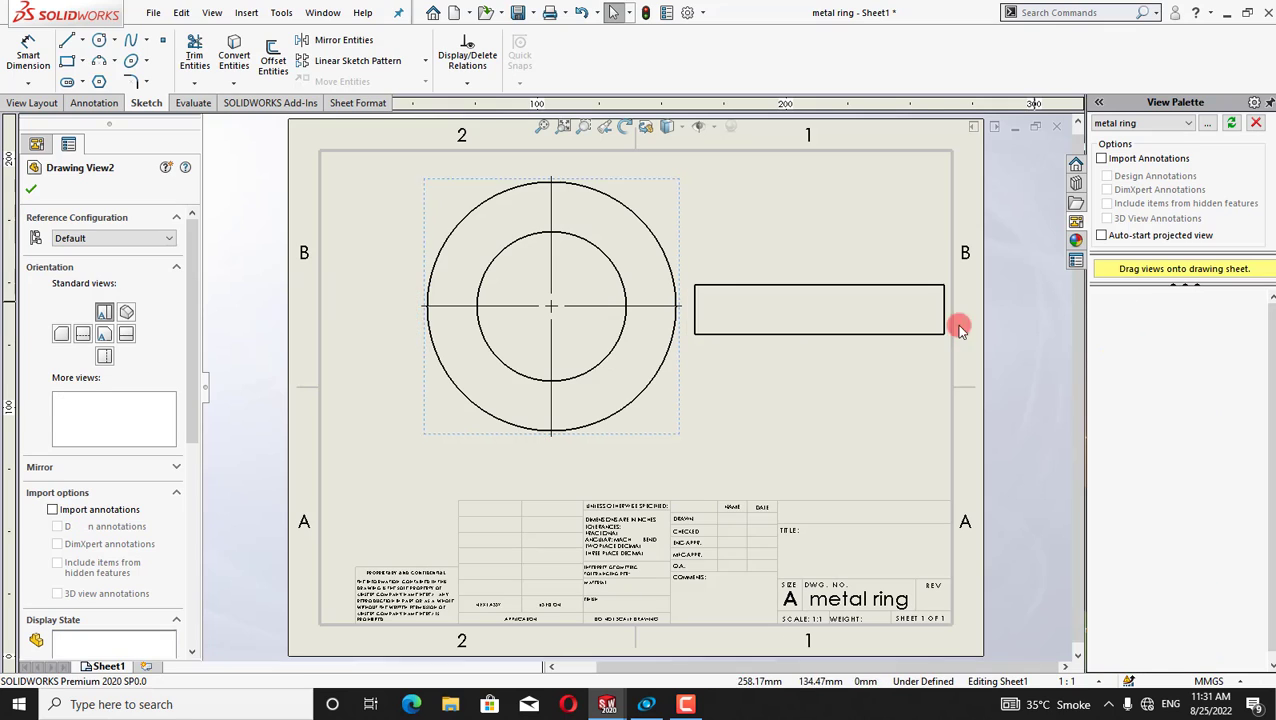
{"action": "left_click", "coordinate": [31, 188]}
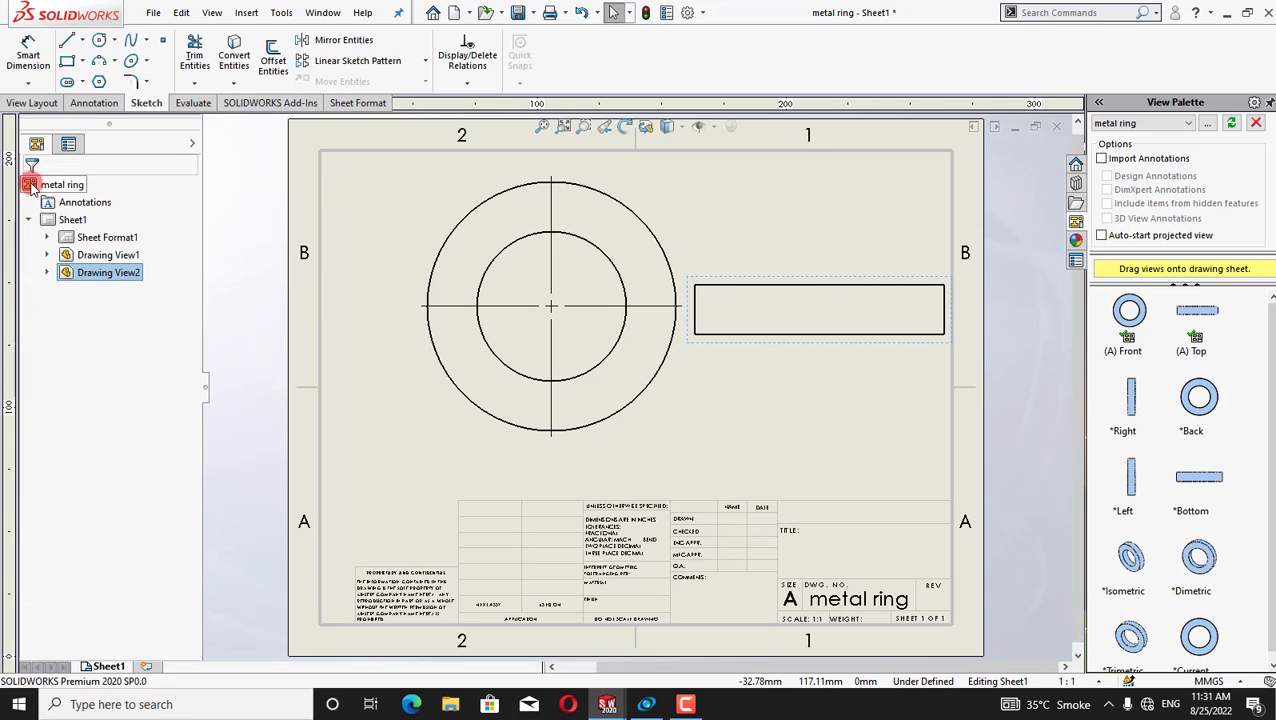
Dimension the front view's 100 outer and 60 inner diameters
{"action": "left_click", "coordinate": [28, 52]}
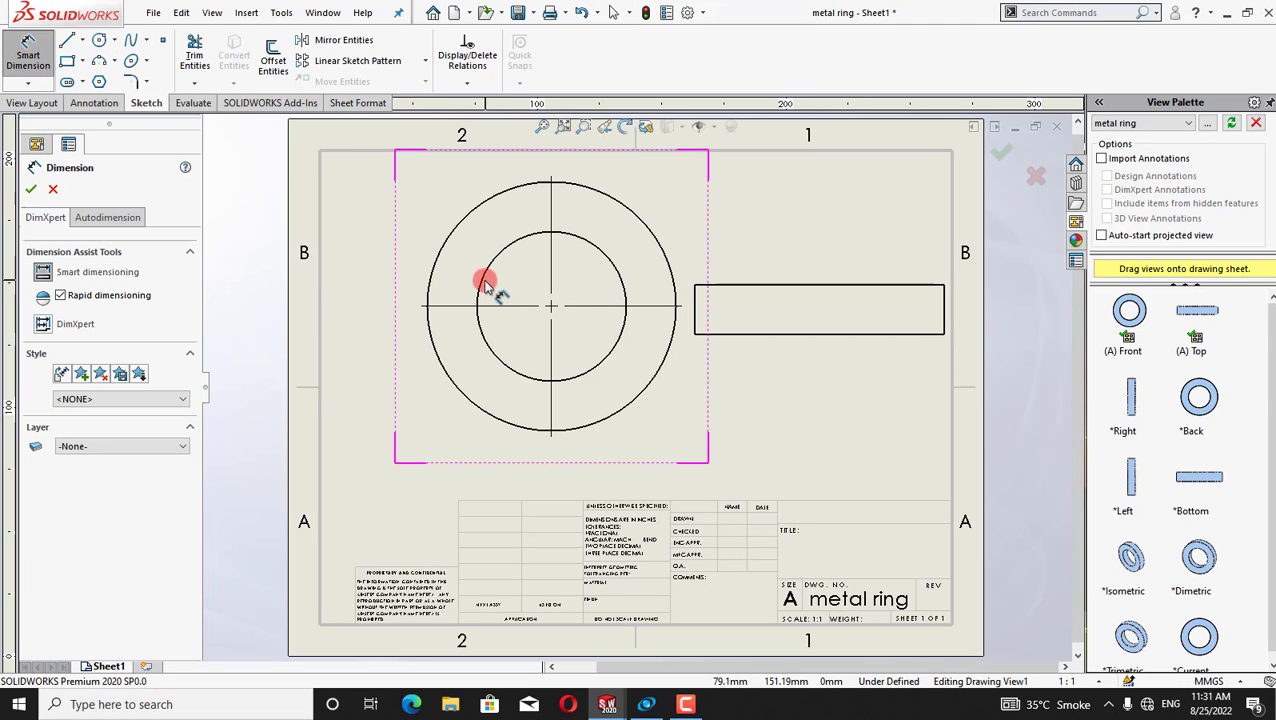
{"action": "left_click", "coordinate": [447, 244]}
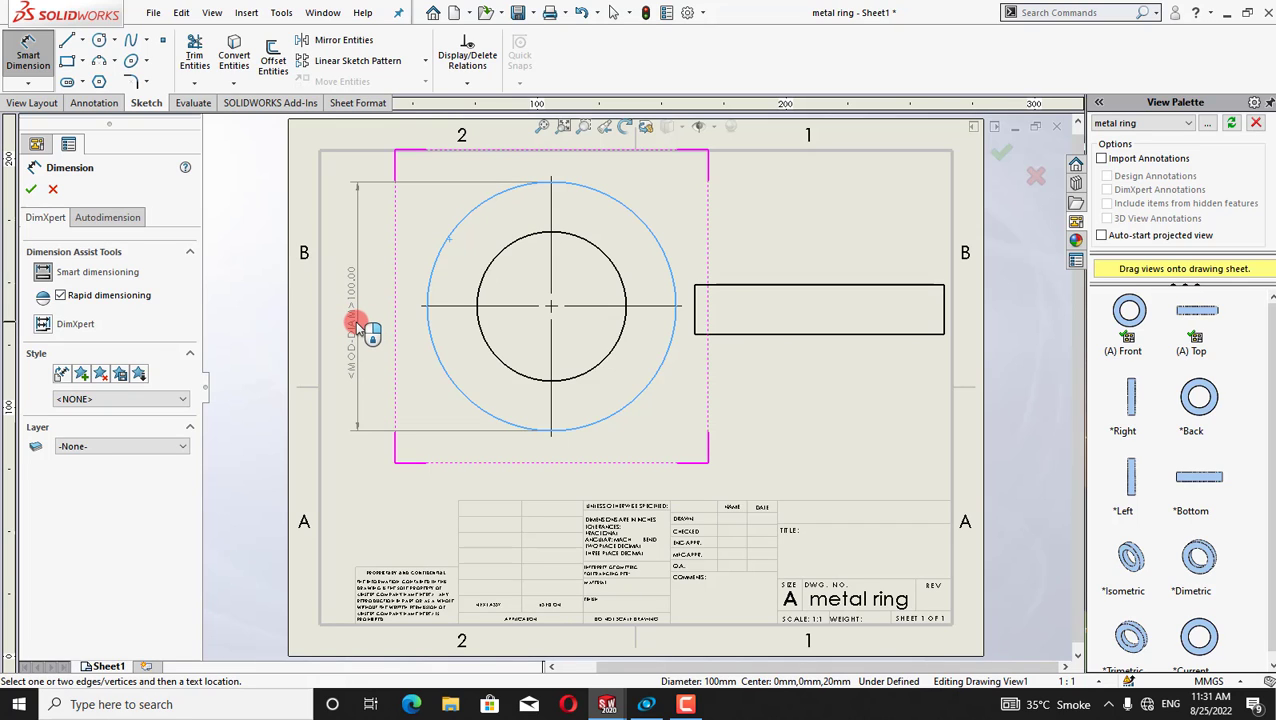
{"action": "left_click", "coordinate": [355, 321]}
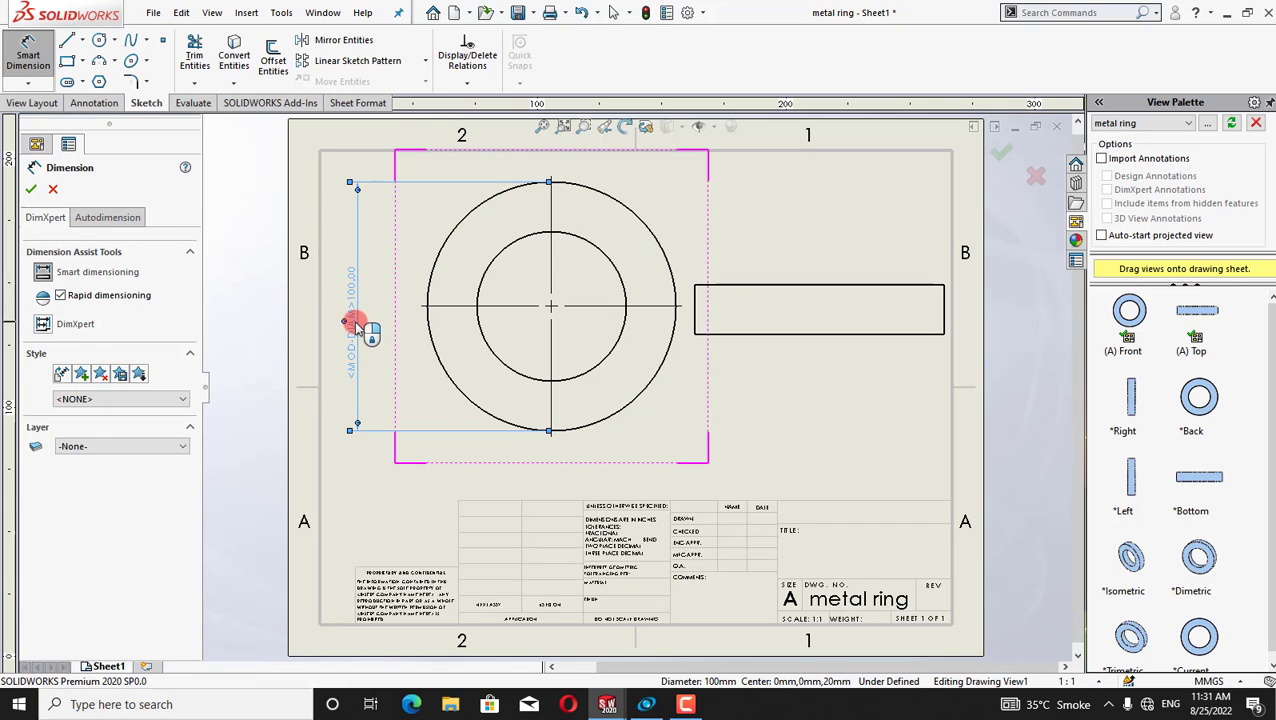
{"action": "left_click", "coordinate": [508, 253]}
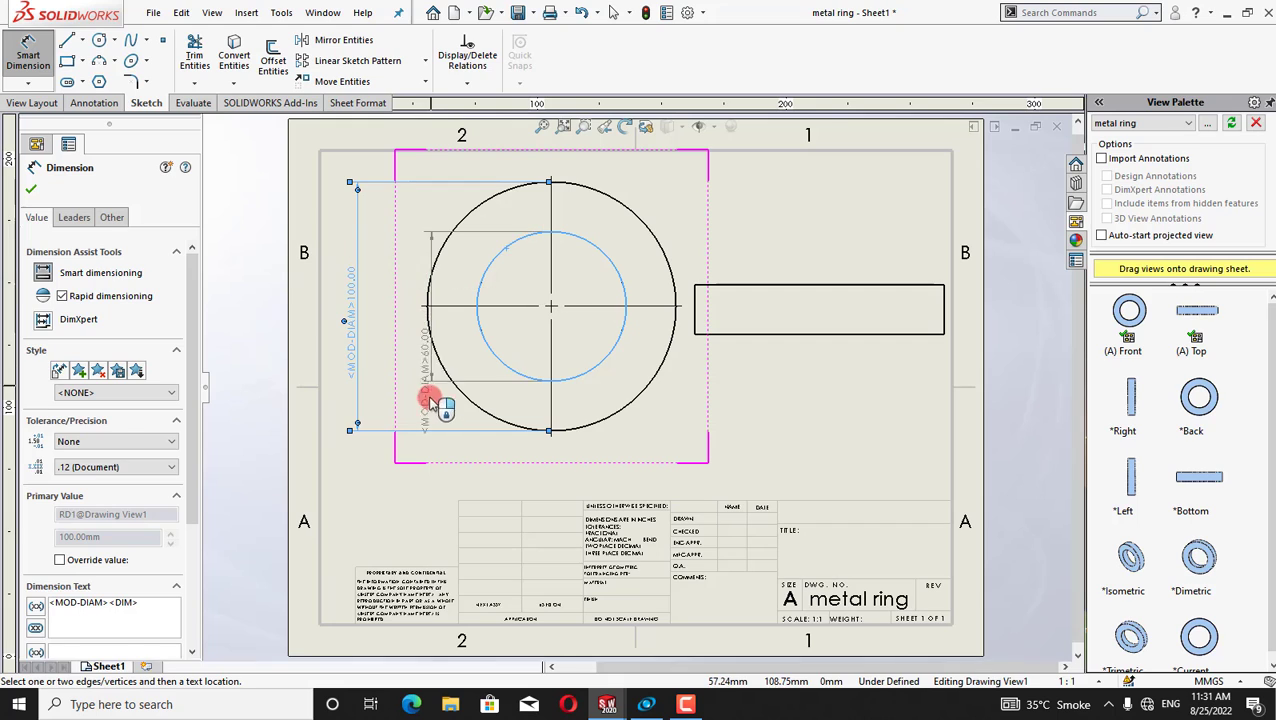
{"action": "left_click", "coordinate": [418, 318]}
{"action": "left_click", "coordinate": [30, 188]}
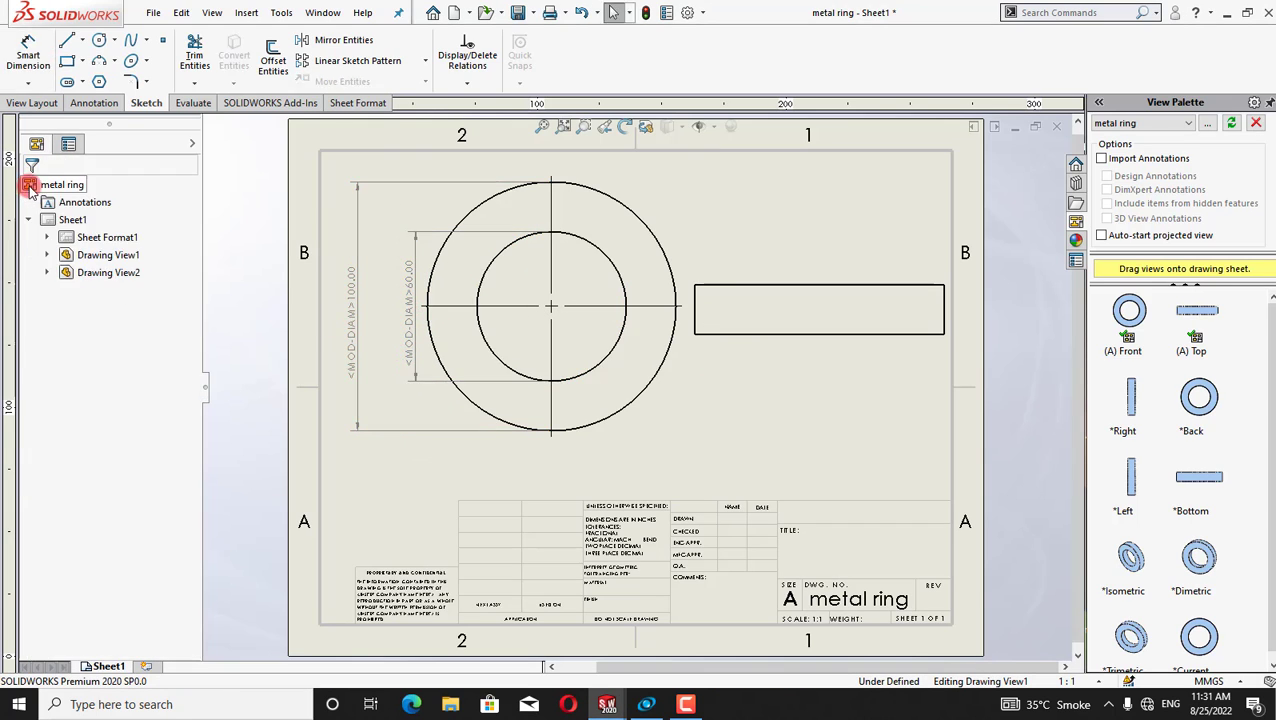
Add a 60 dimension above and a 100 dimension below the top view
{"action": "left_click", "coordinate": [19, 61]}
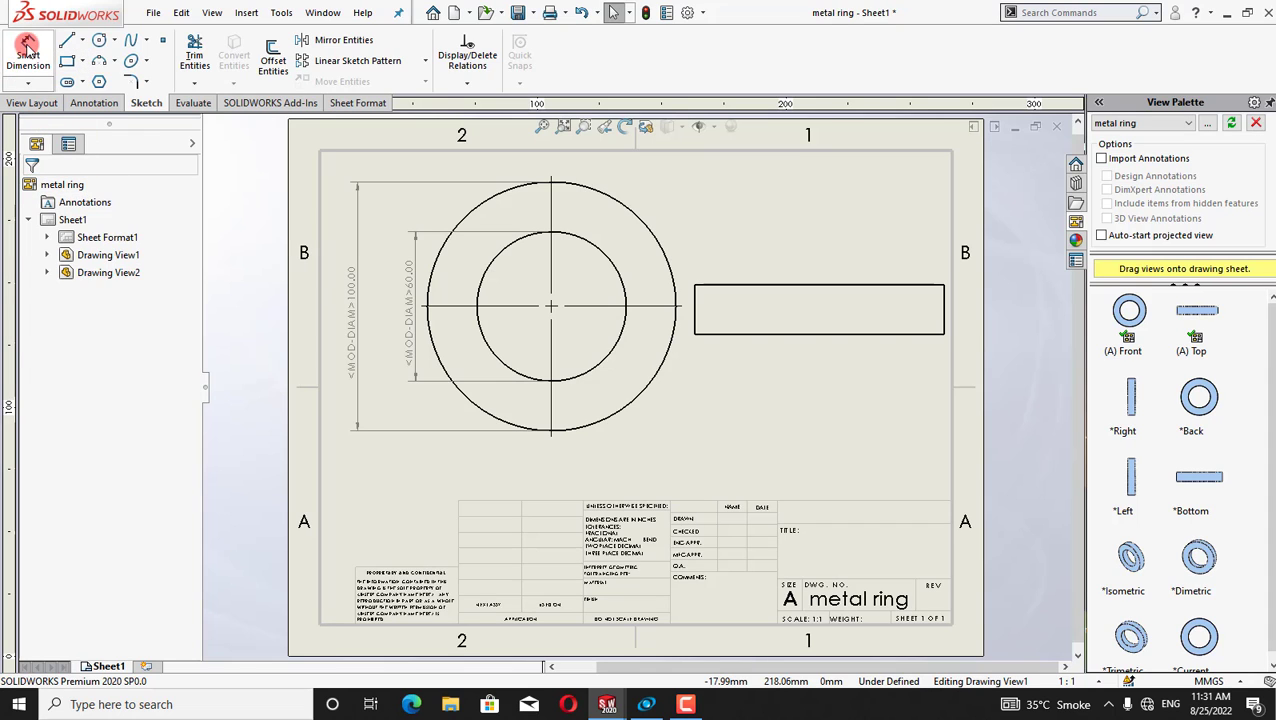
{"action": "left_click", "coordinate": [27, 46]}
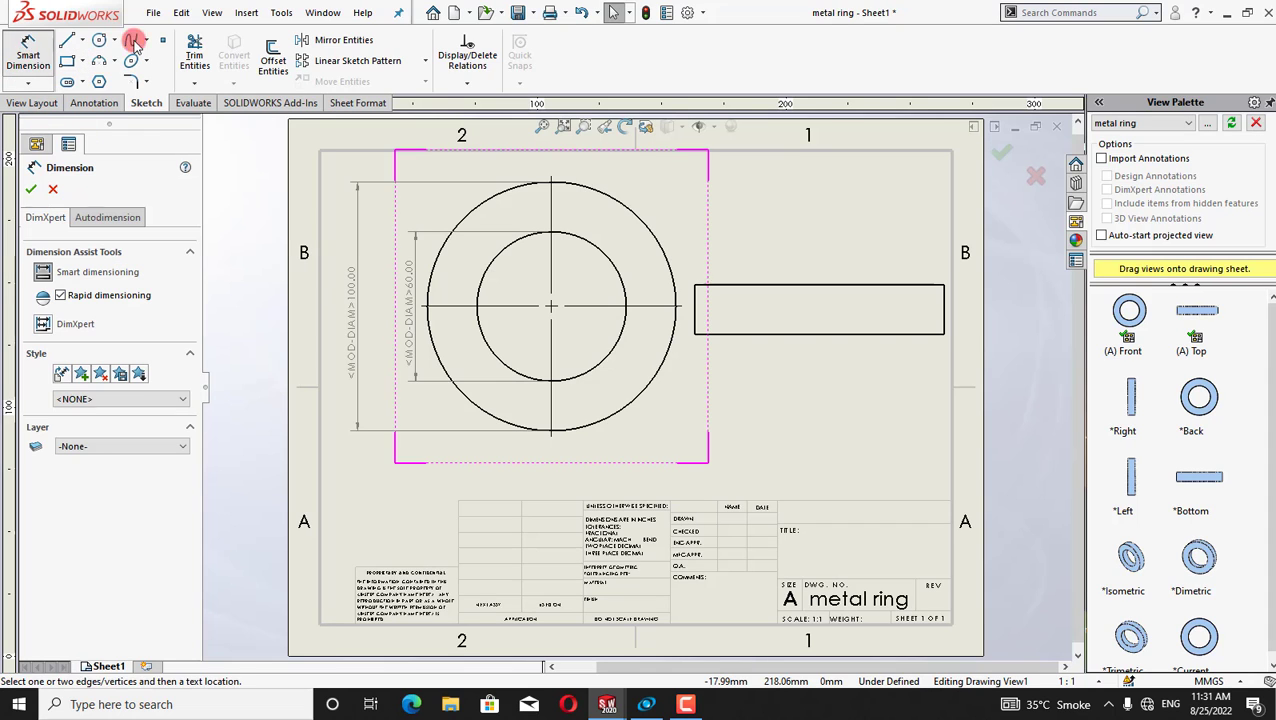
{"action": "left_click", "coordinate": [815, 289]}
{"action": "left_click", "coordinate": [813, 252]}
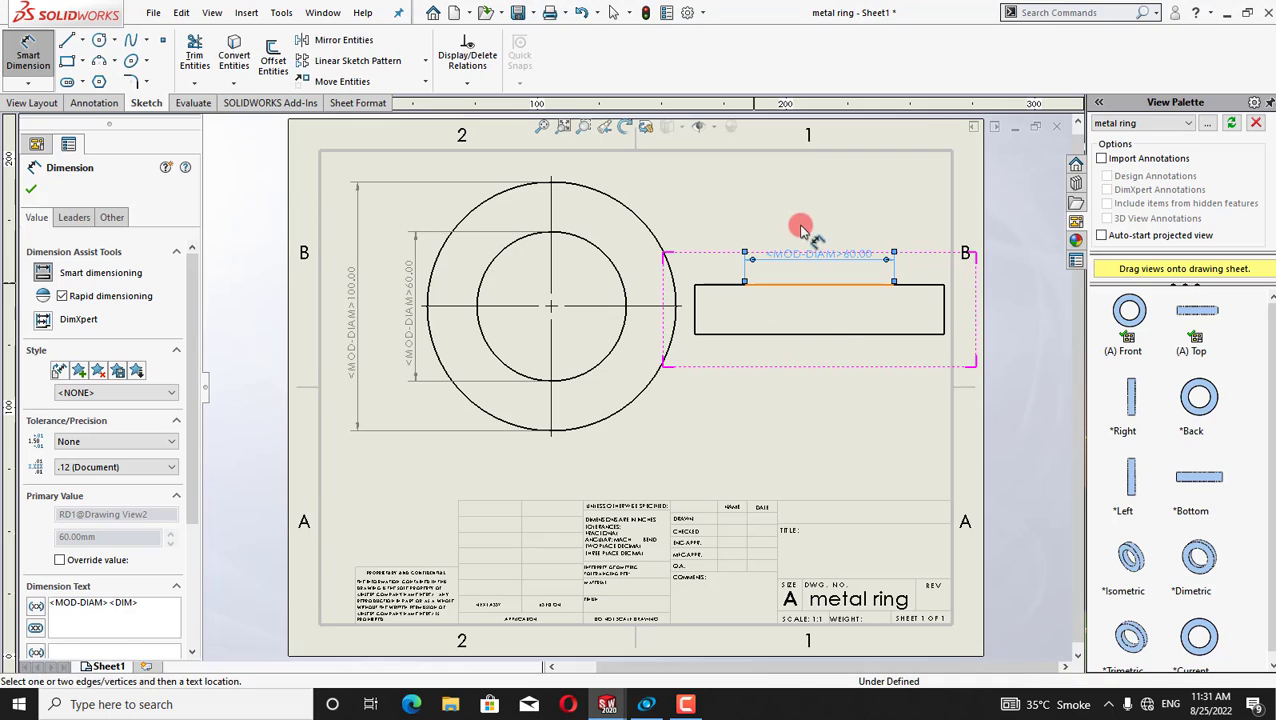
{"action": "left_click", "coordinate": [826, 330]}
{"action": "left_click", "coordinate": [833, 418]}
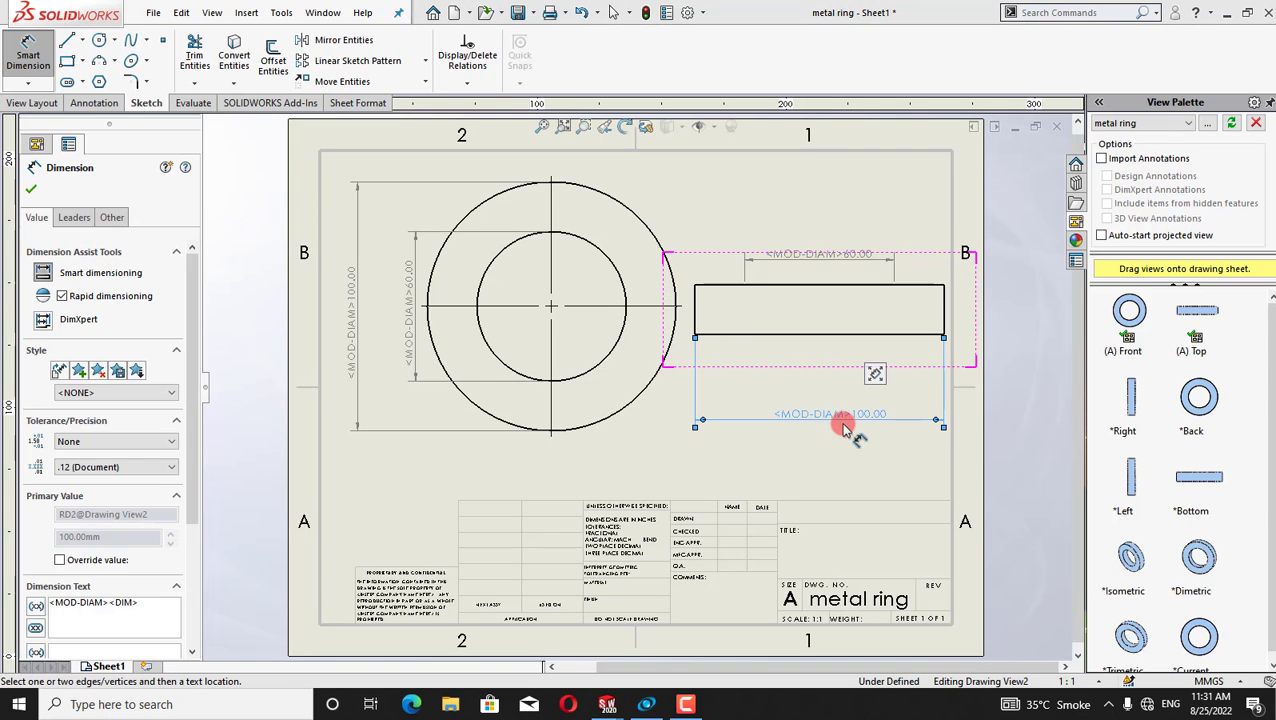
{"action": "left_click", "coordinate": [30, 190]}
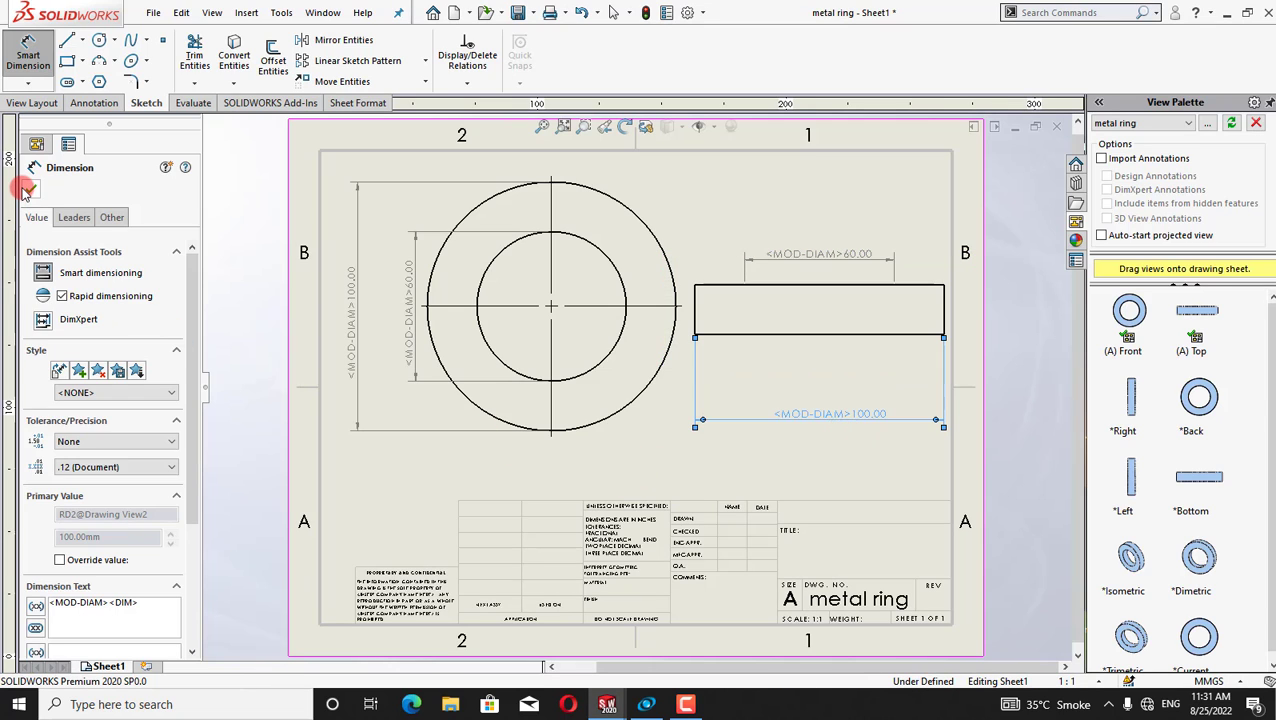
{"action": "left_click", "coordinate": [30, 190]}
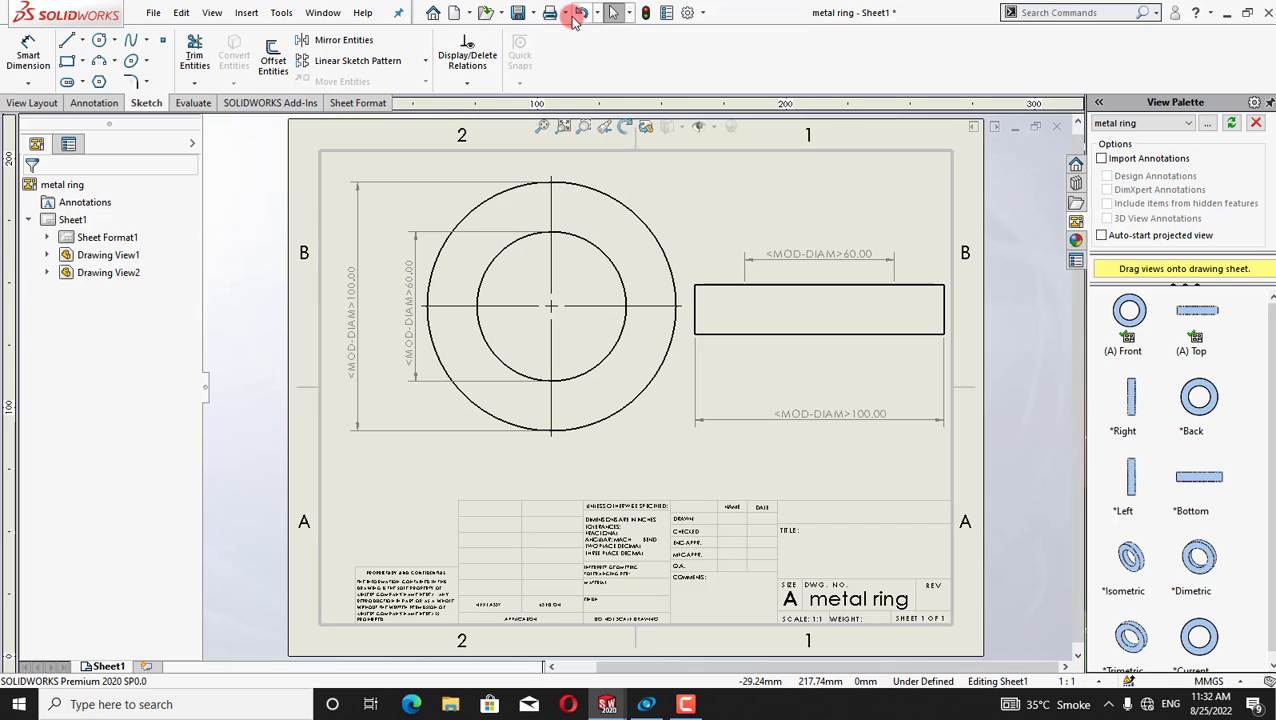
Bring up the Print dialog and the PDFCreator page setup
{"action": "left_click", "coordinate": [567, 14]}
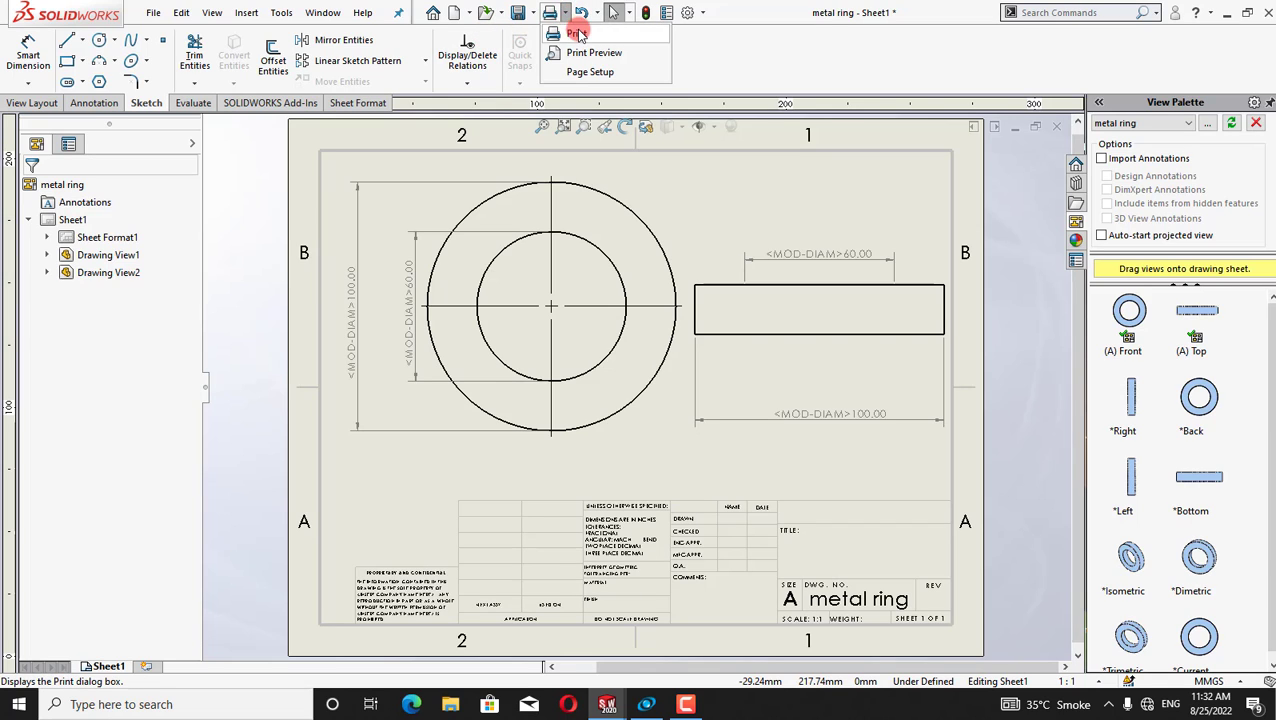
{"action": "left_click", "coordinate": [576, 33]}
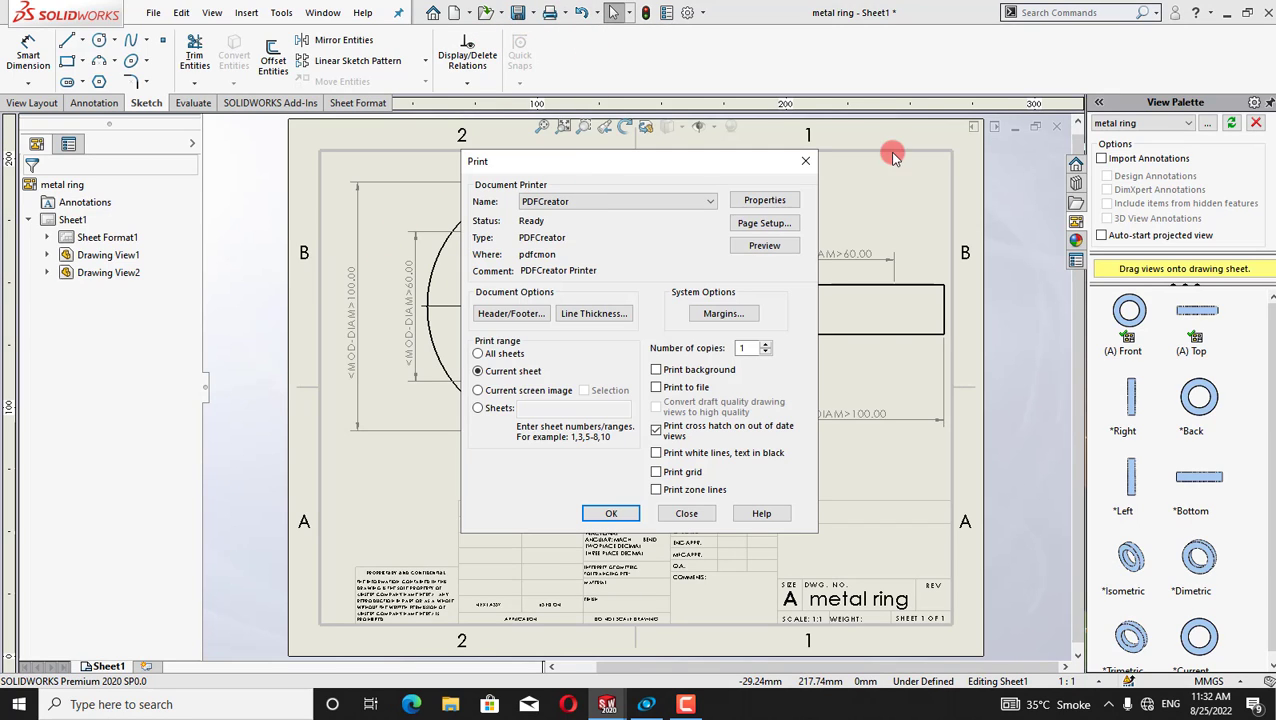
{"action": "left_click", "coordinate": [776, 224]}
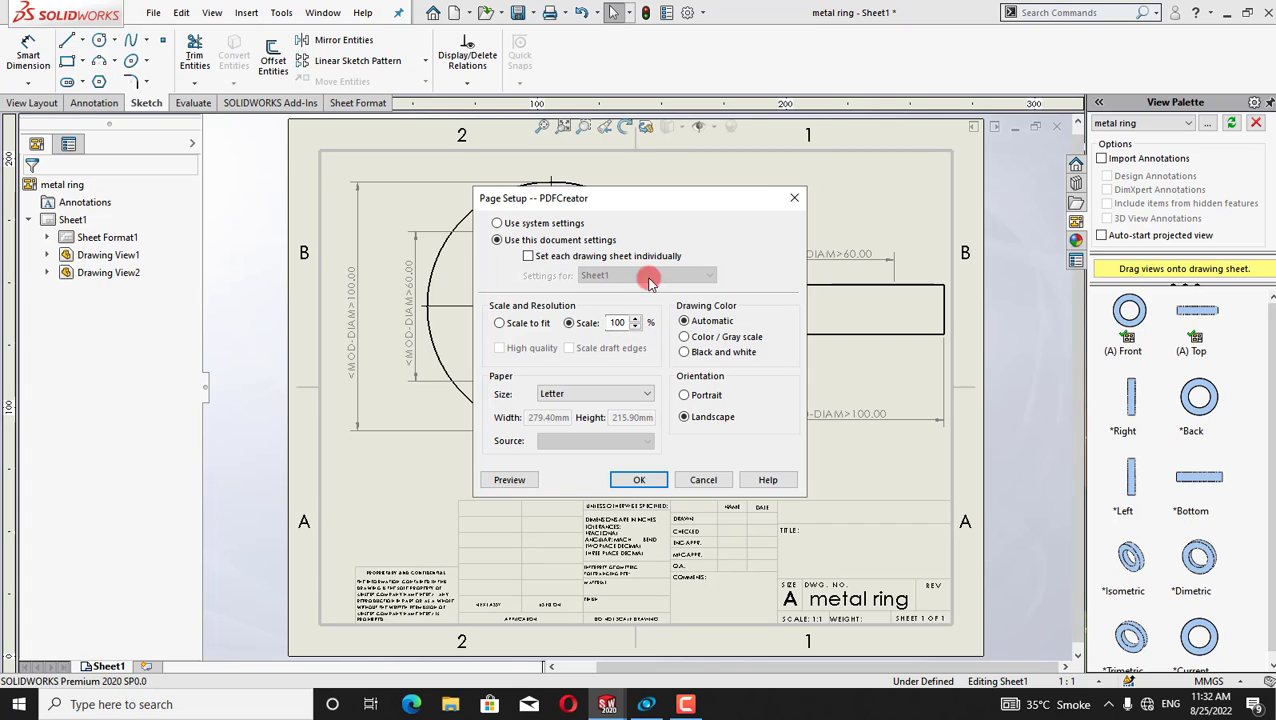
{"action": "left_click", "coordinate": [798, 203]}
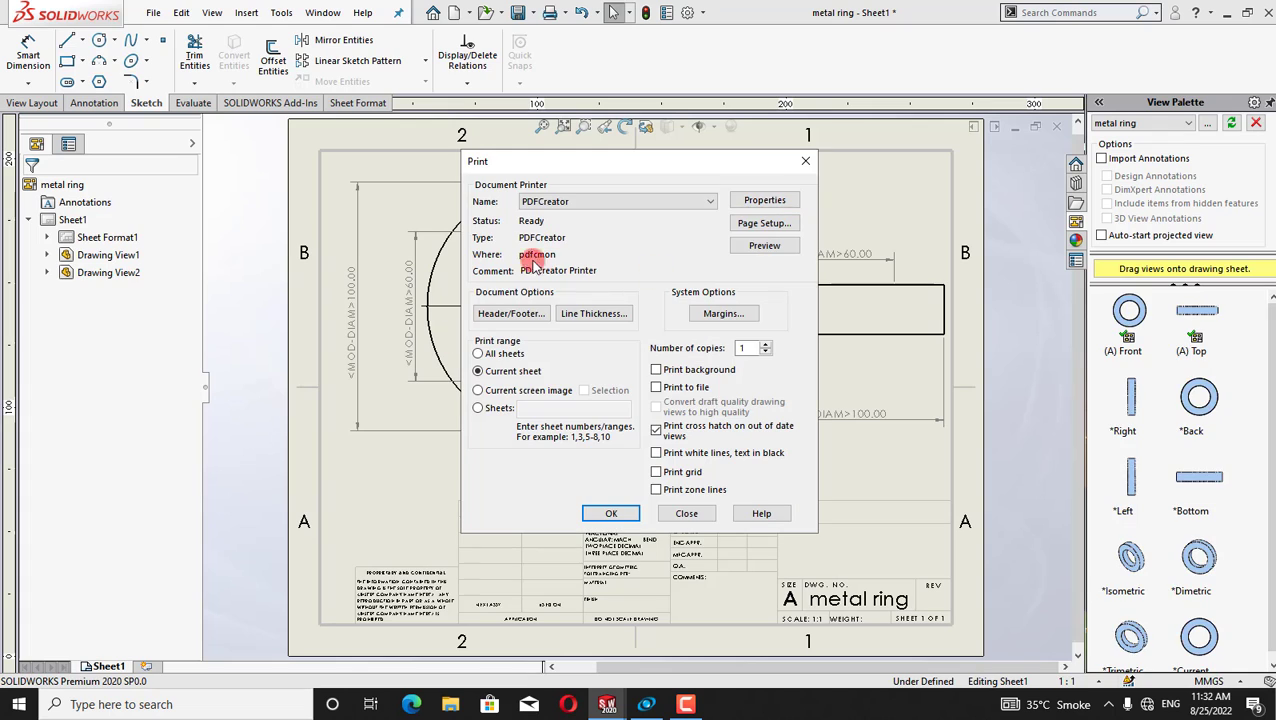
{"action": "left_click", "coordinate": [764, 223]}
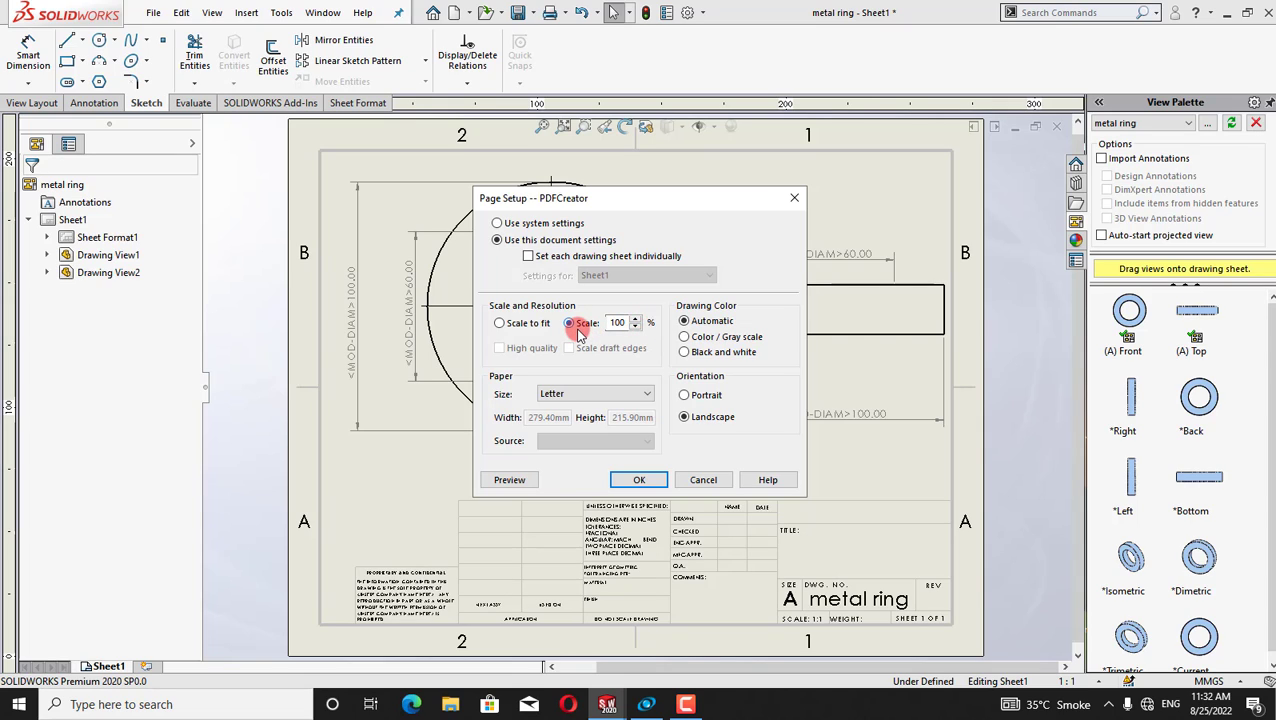
Use 100% scale on Letter paper and print all sheets to PDF
{"action": "double_click", "coordinate": [621, 322]}
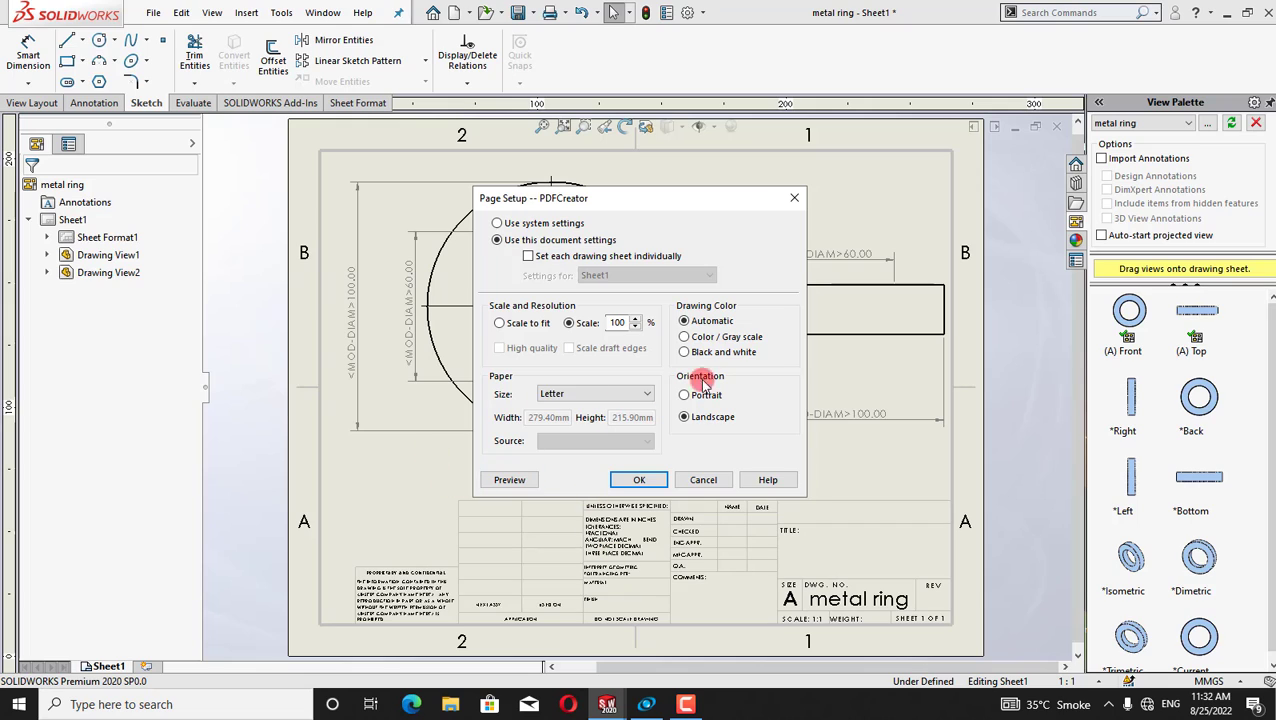
{"action": "left_click", "coordinate": [642, 395]}
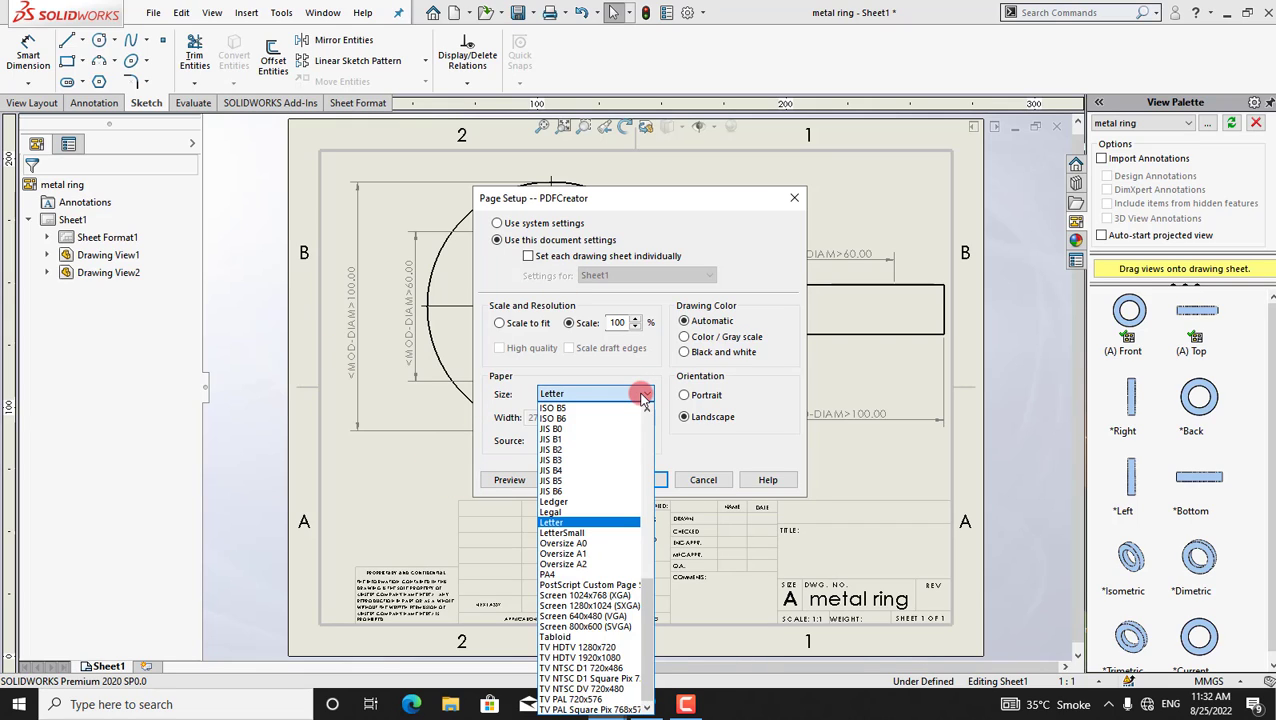
{"action": "left_click", "coordinate": [600, 522]}
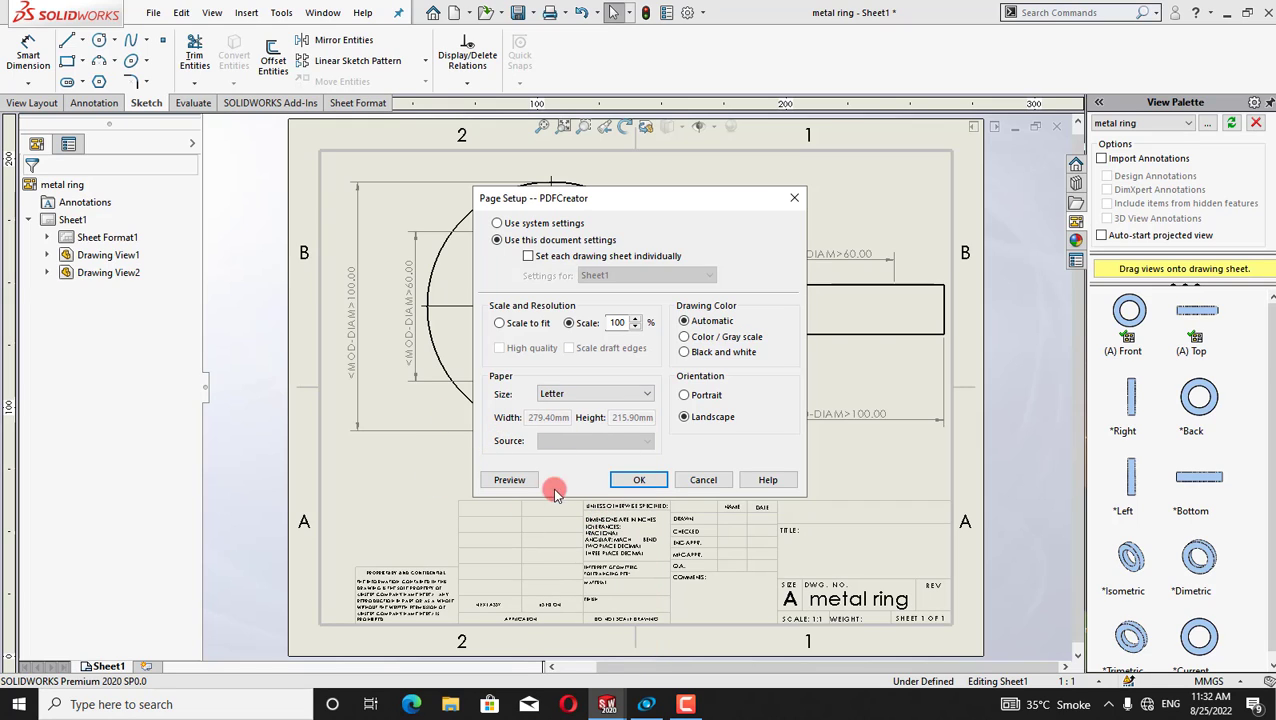
{"action": "left_click", "coordinate": [633, 480]}
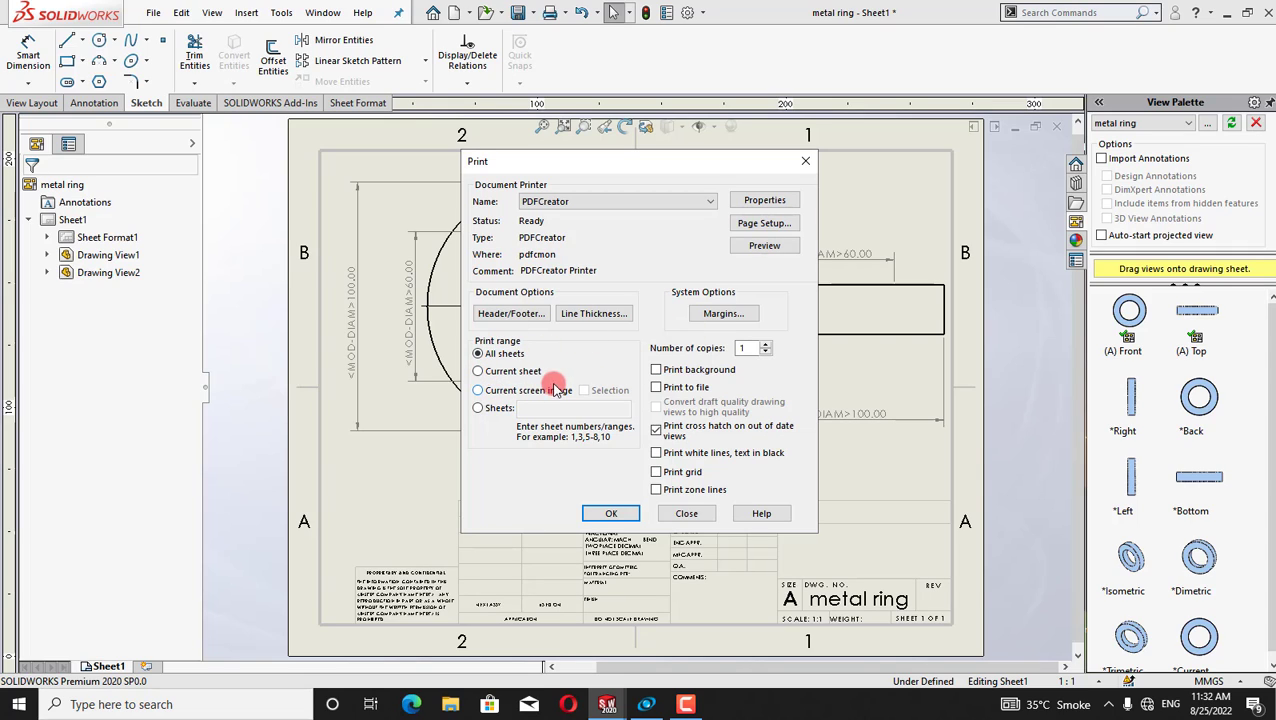
{"action": "left_click", "coordinate": [613, 512]}
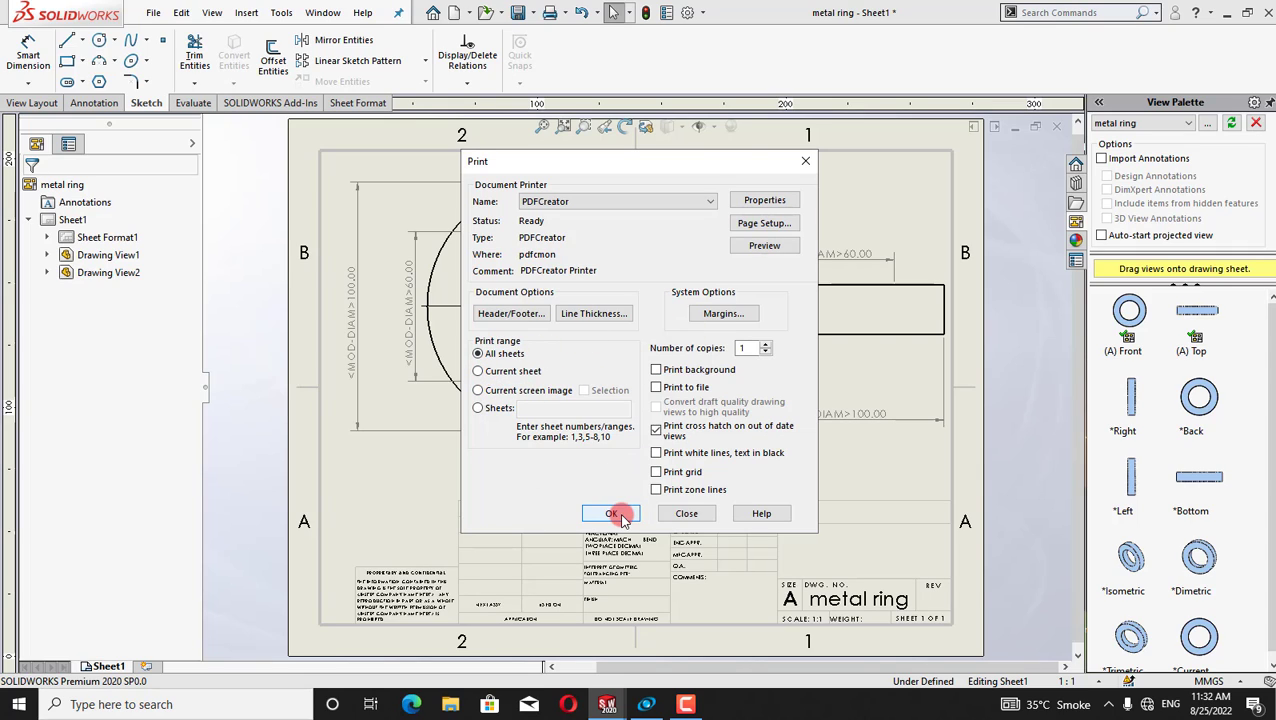